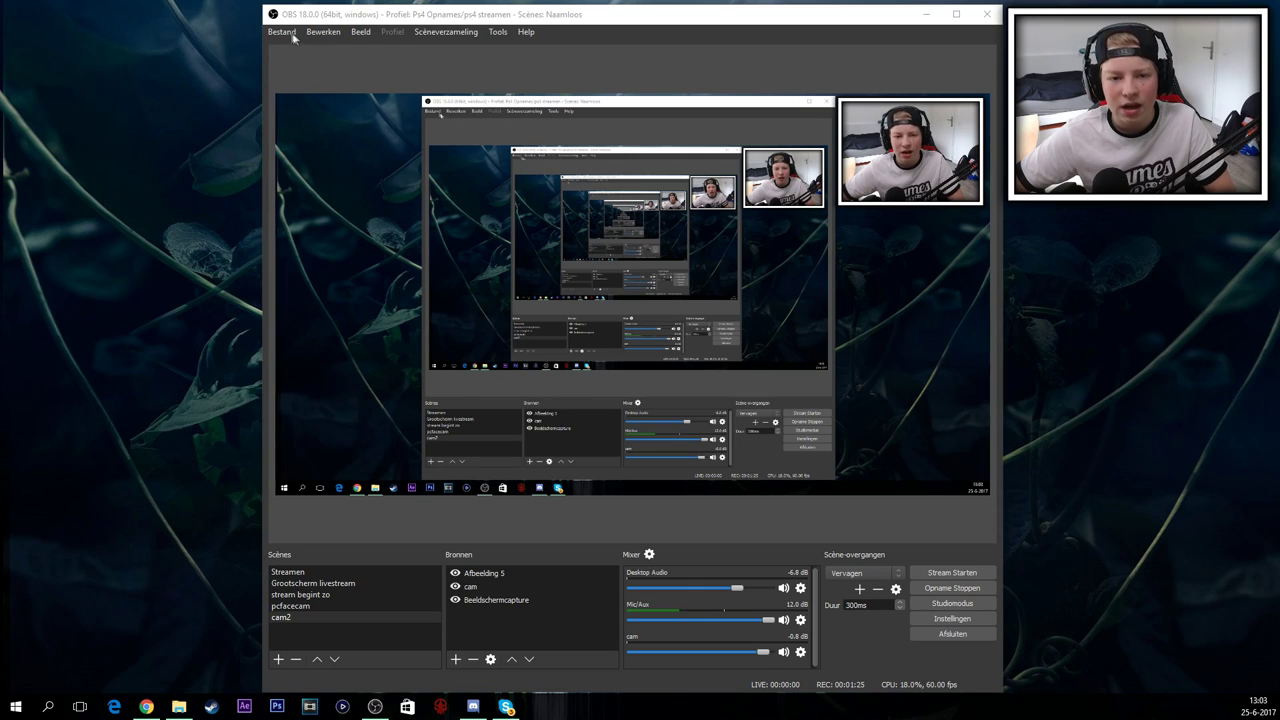
In the stream settings, keep Streaming Diensten as the stream type and Primary YouTube ingest server as the server, and confirm.
left_click(440, 112)
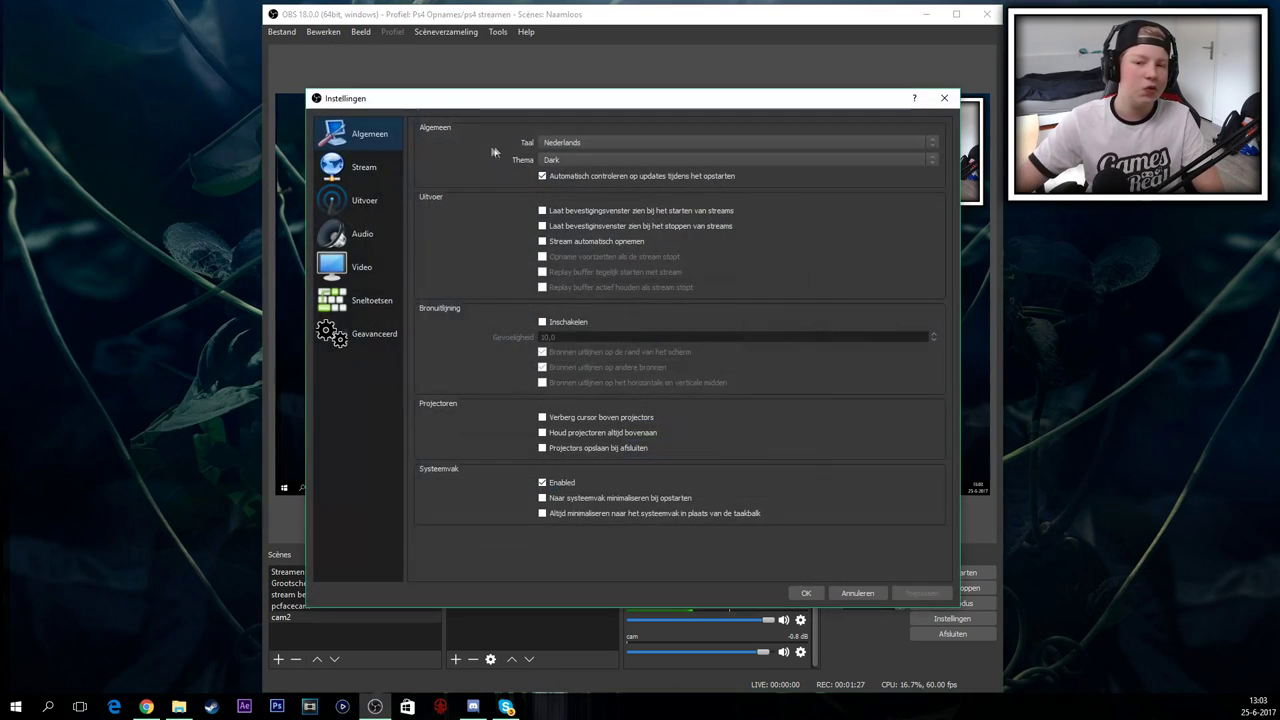
left_click(362, 167)
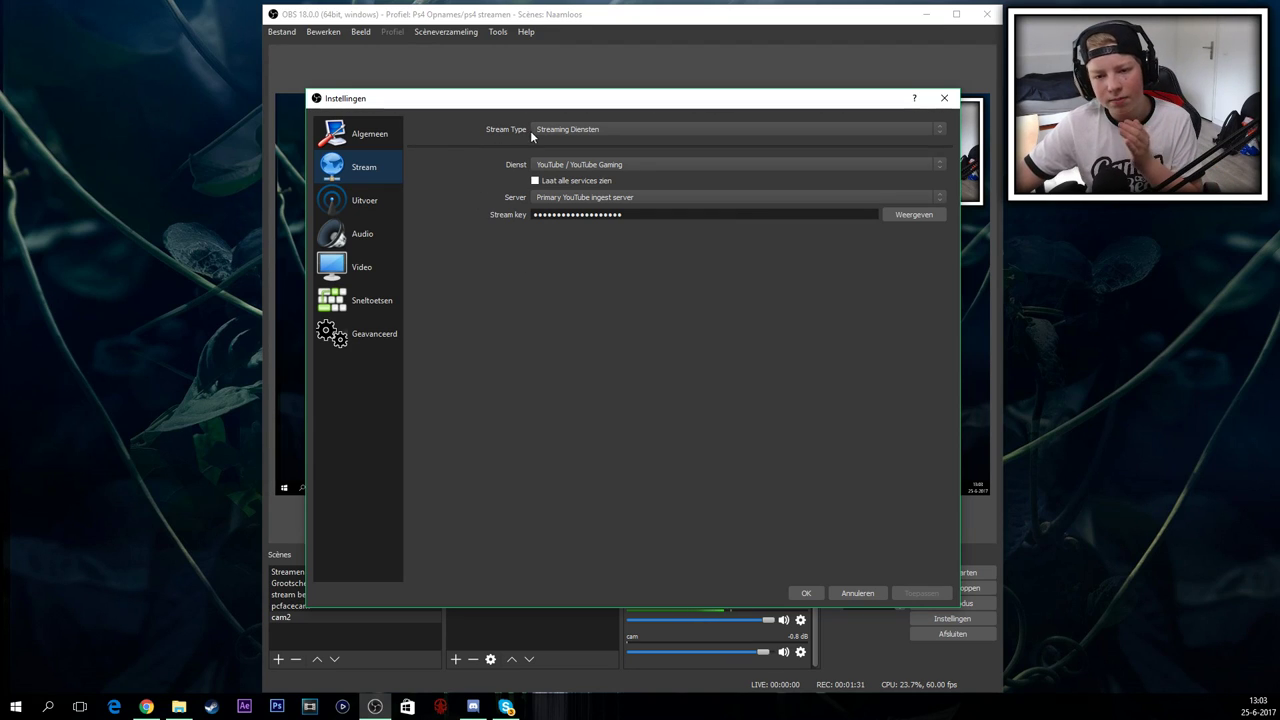
left_click(574, 128)
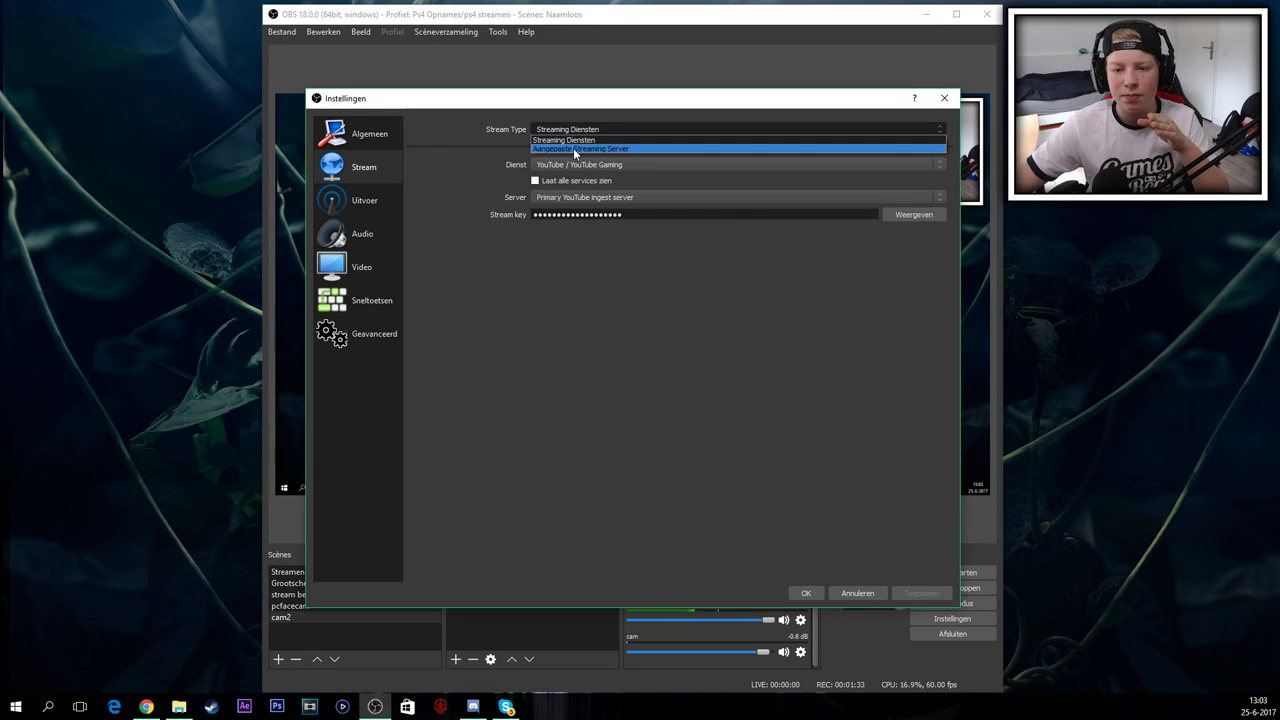
left_click(568, 127)
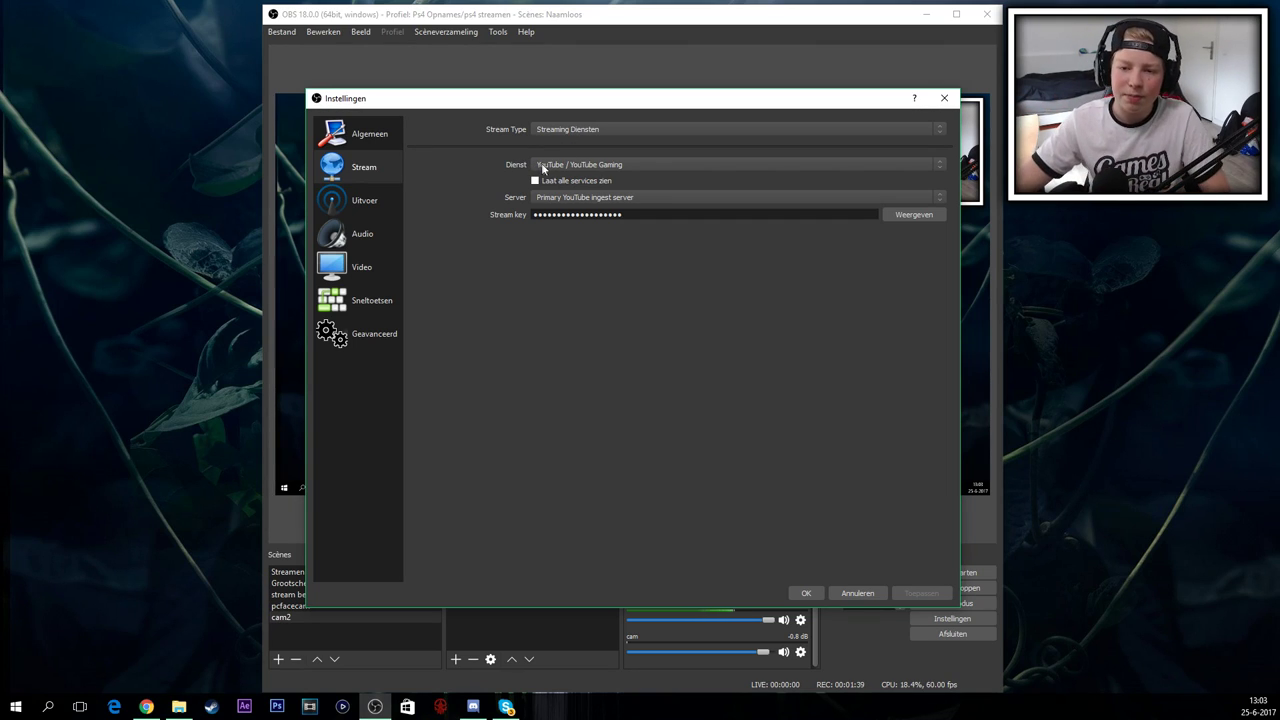
left_click(602, 200)
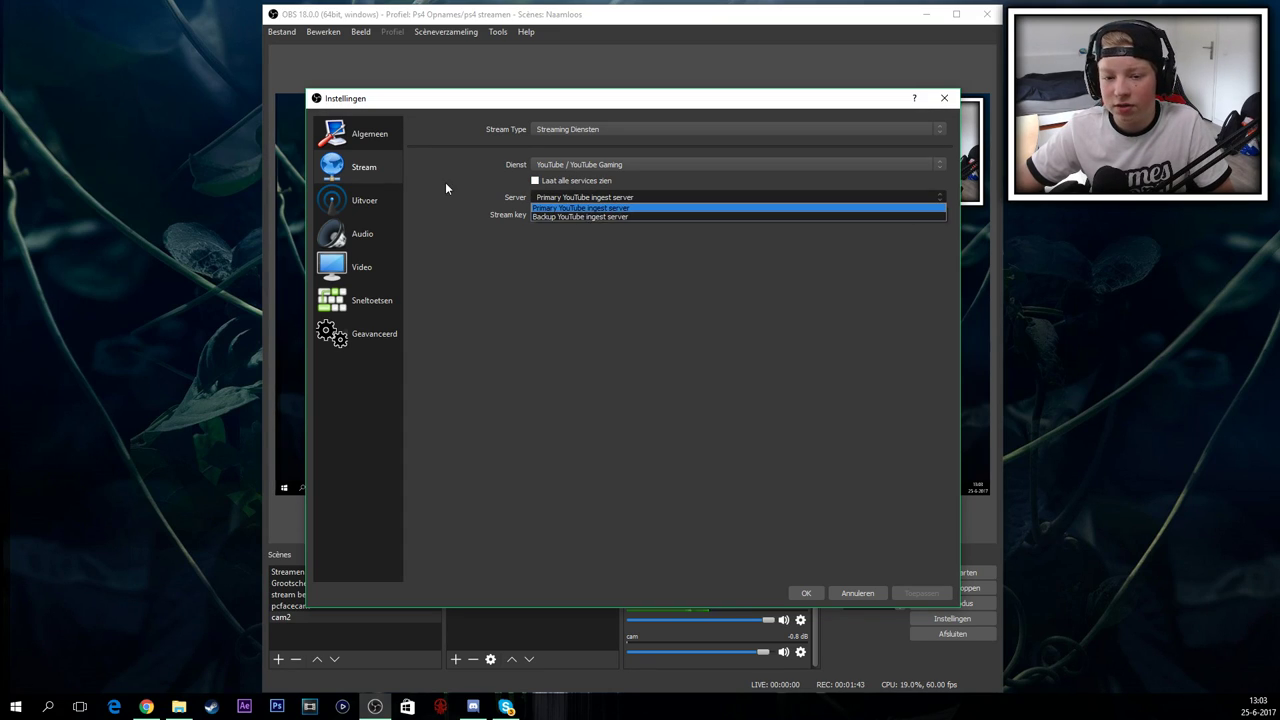
left_click(515, 207)
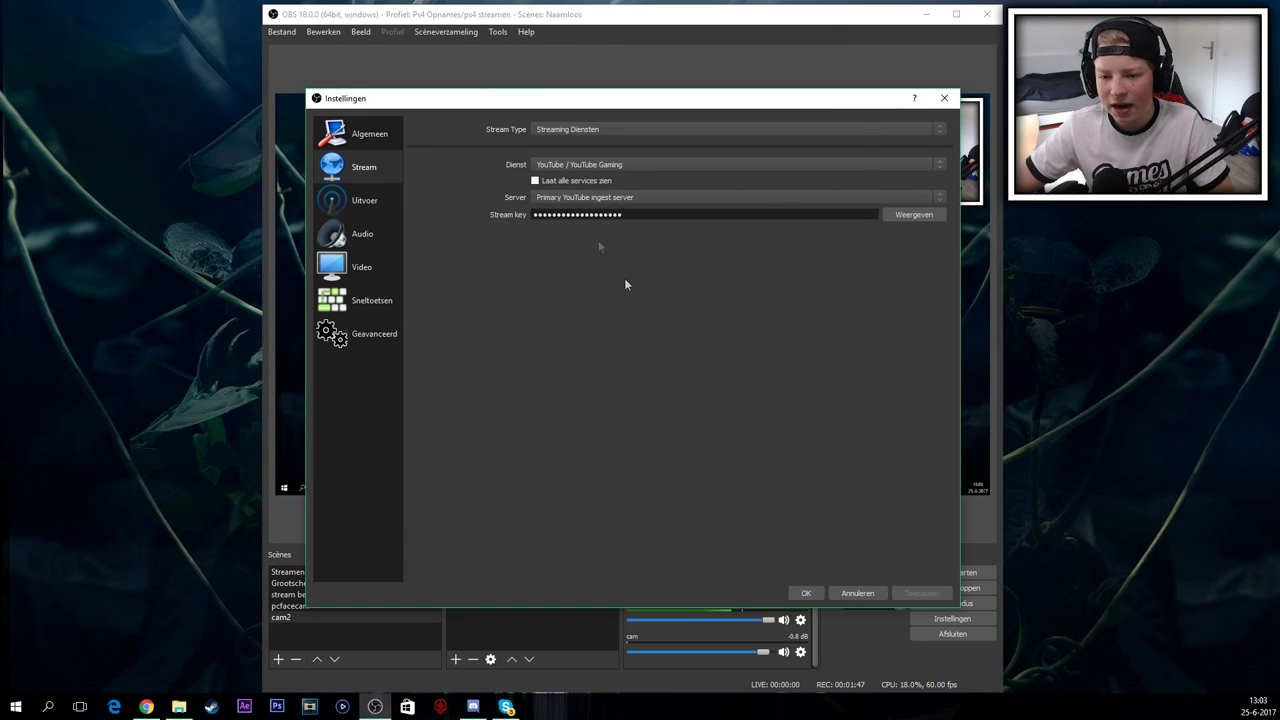
left_click(806, 593)
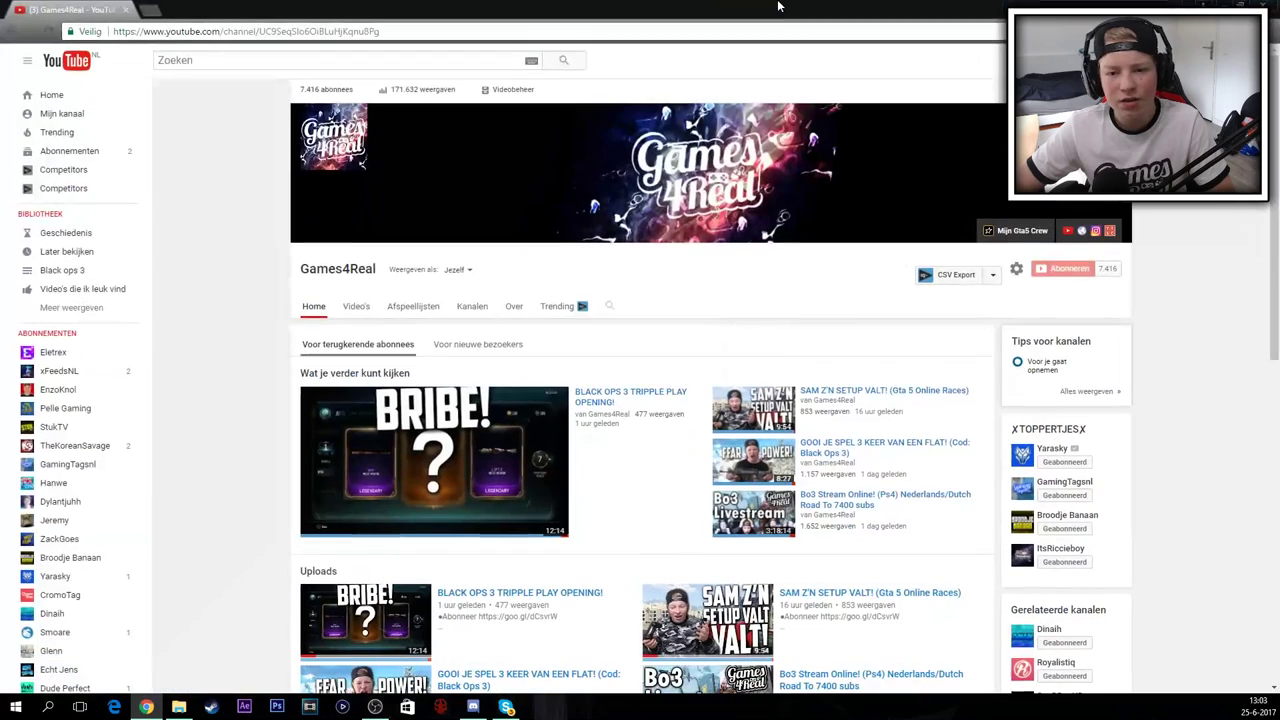
In YouTube's Creator Studio, open the live streaming dashboard and locate the stream key in the encoder settings.
left_click(1245, 60)
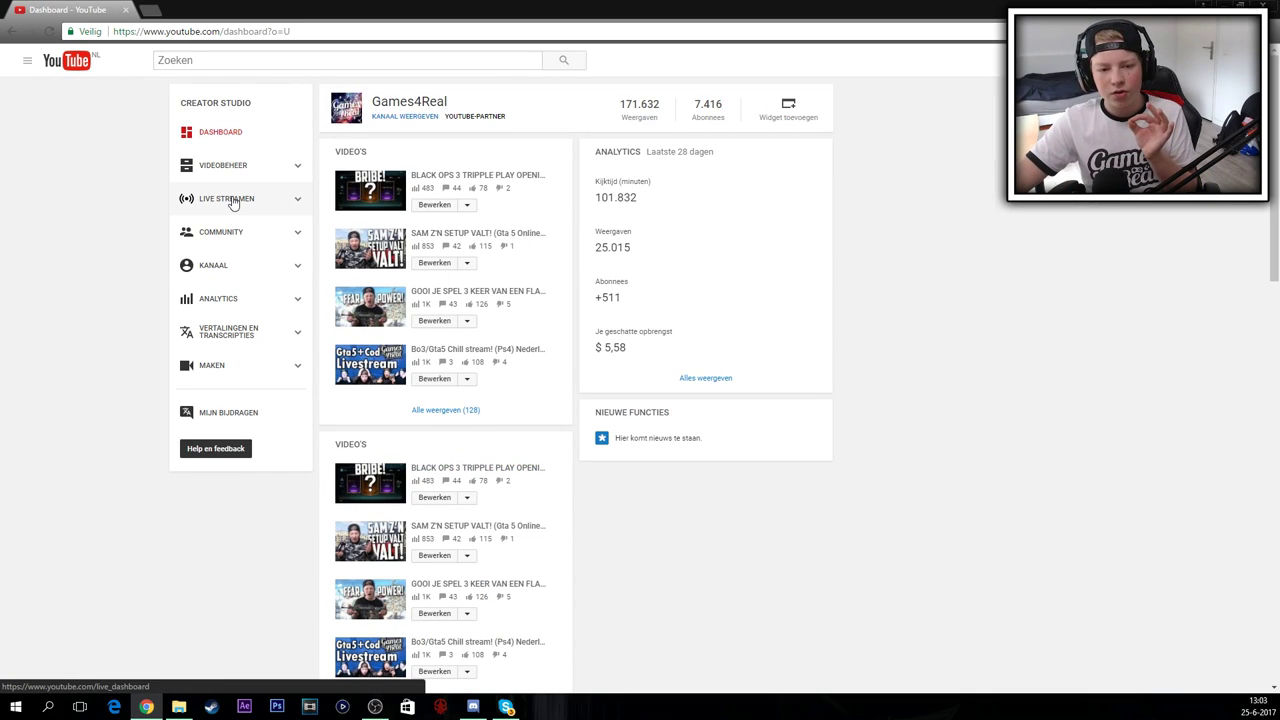
left_click(232, 199)
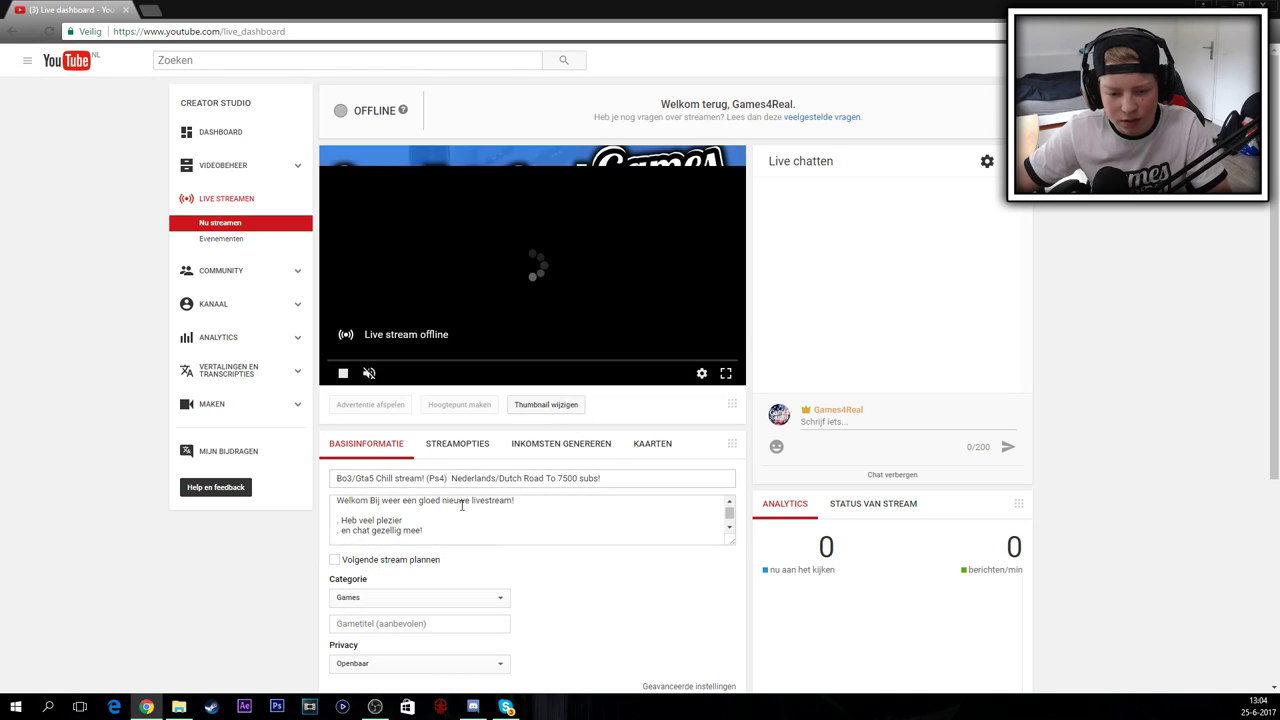
scroll(598, 588, "down", 1)
scroll(598, 588, "down", 1)
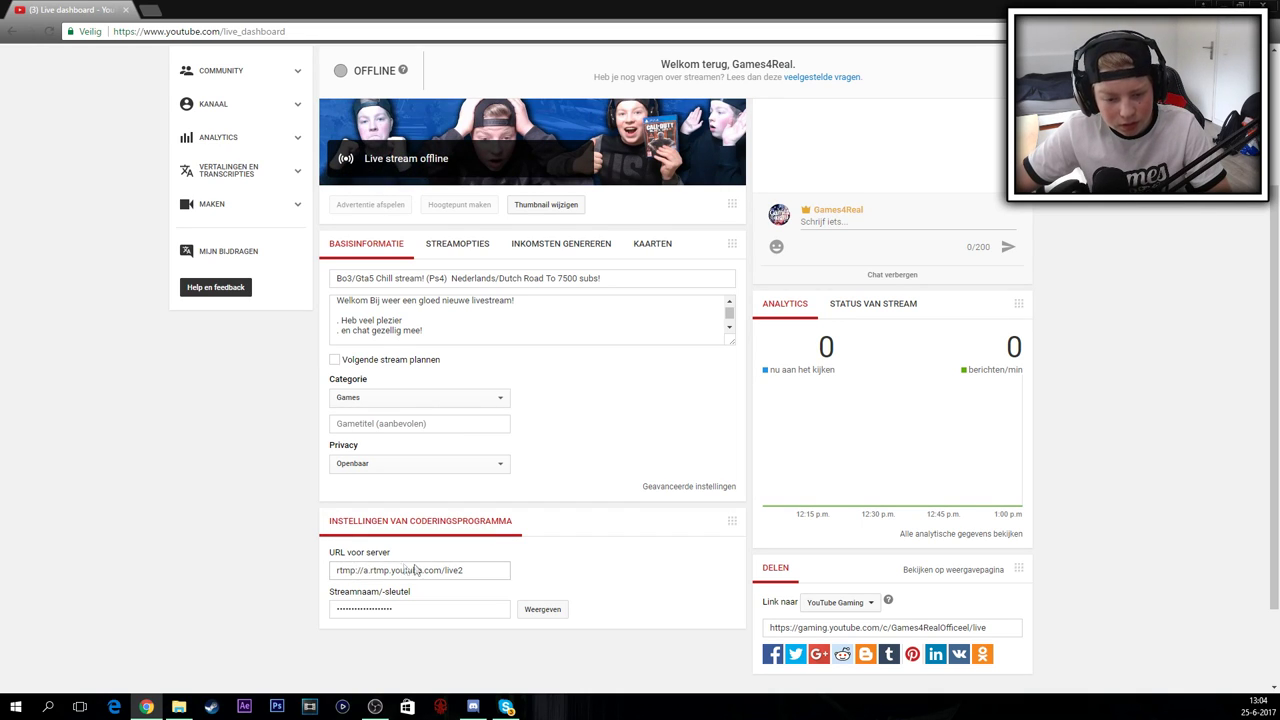
scroll(468, 572, "down", 1)
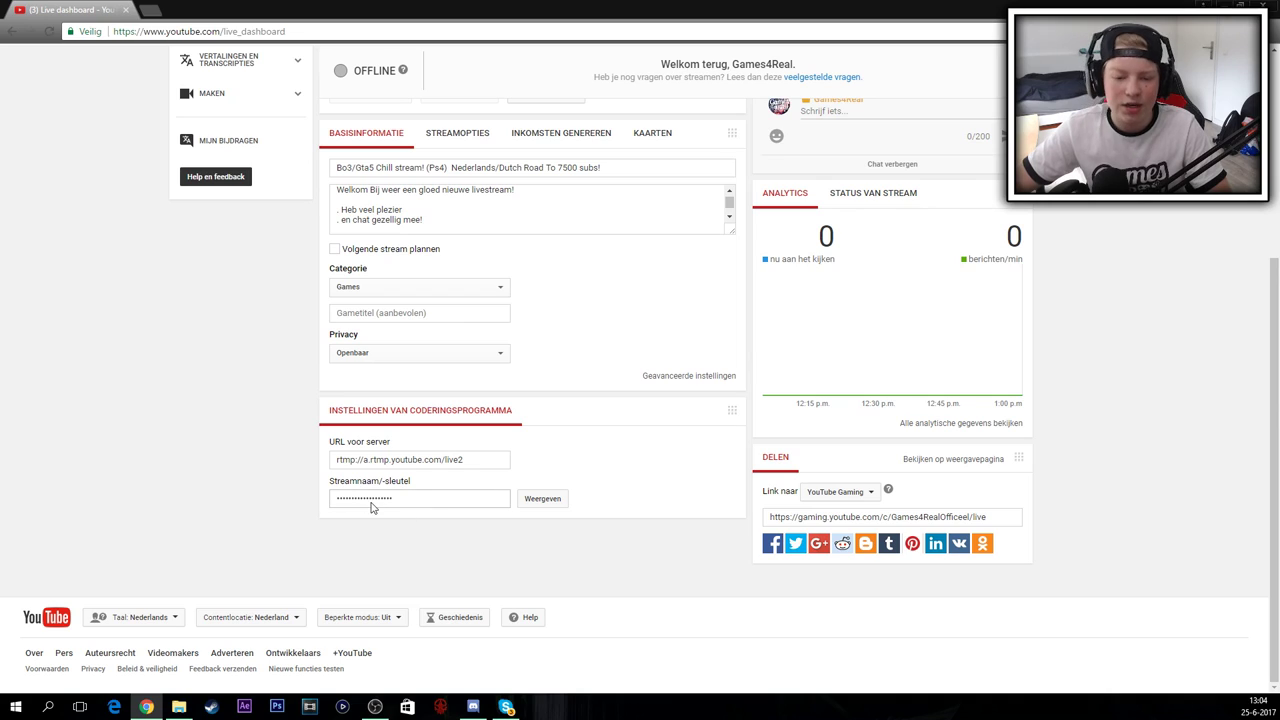
left_click(420, 505)
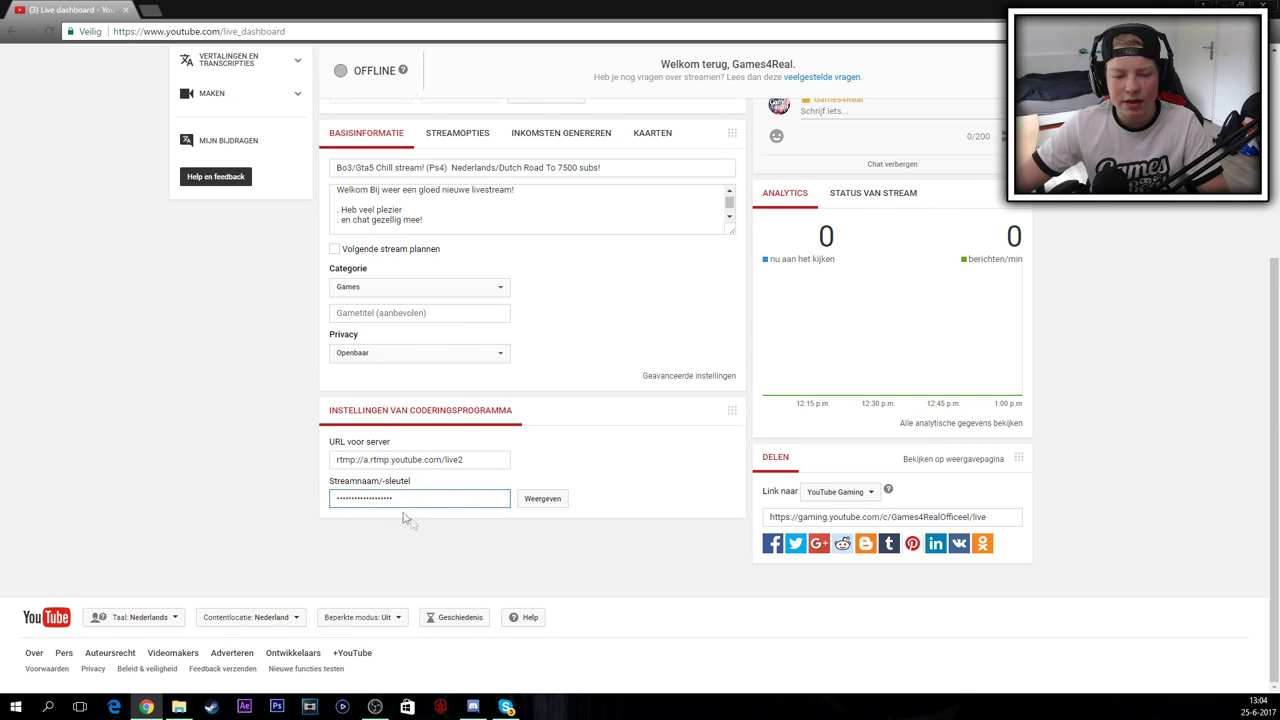
scroll(490, 495, "up", 2)
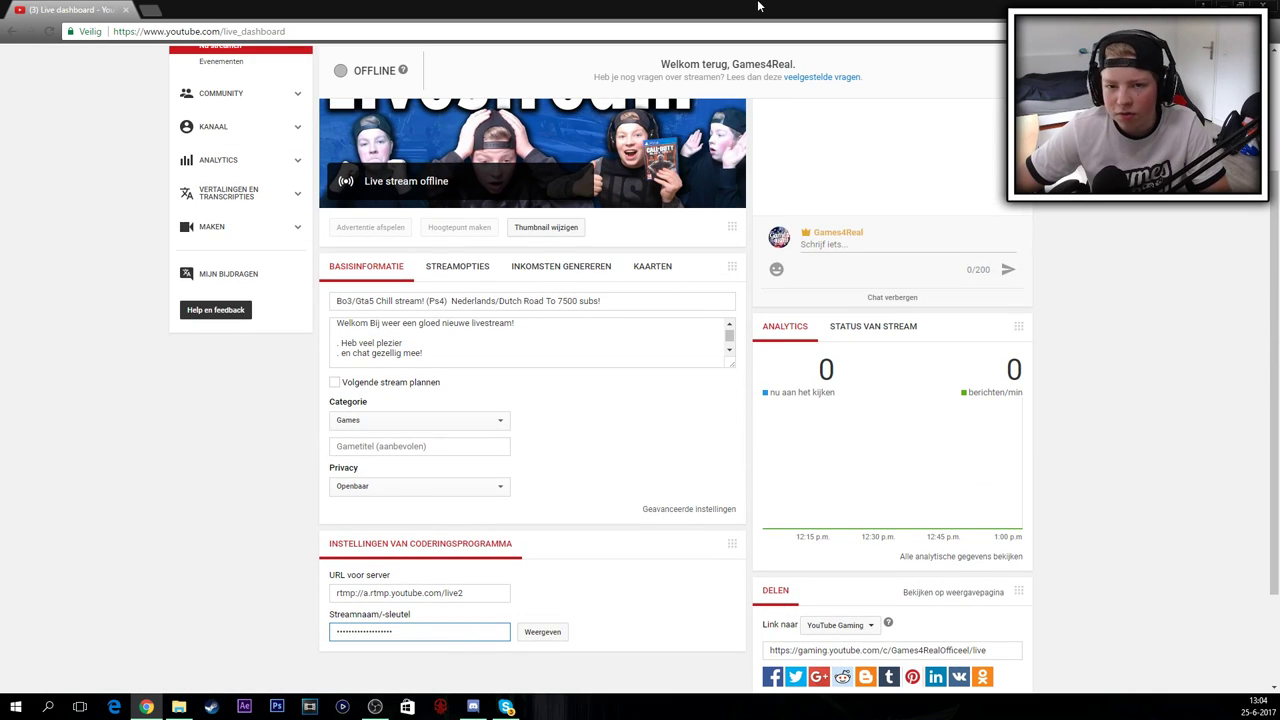
Switch back to OBS and open the stream settings with the stream key field.
key("alt+Tab")
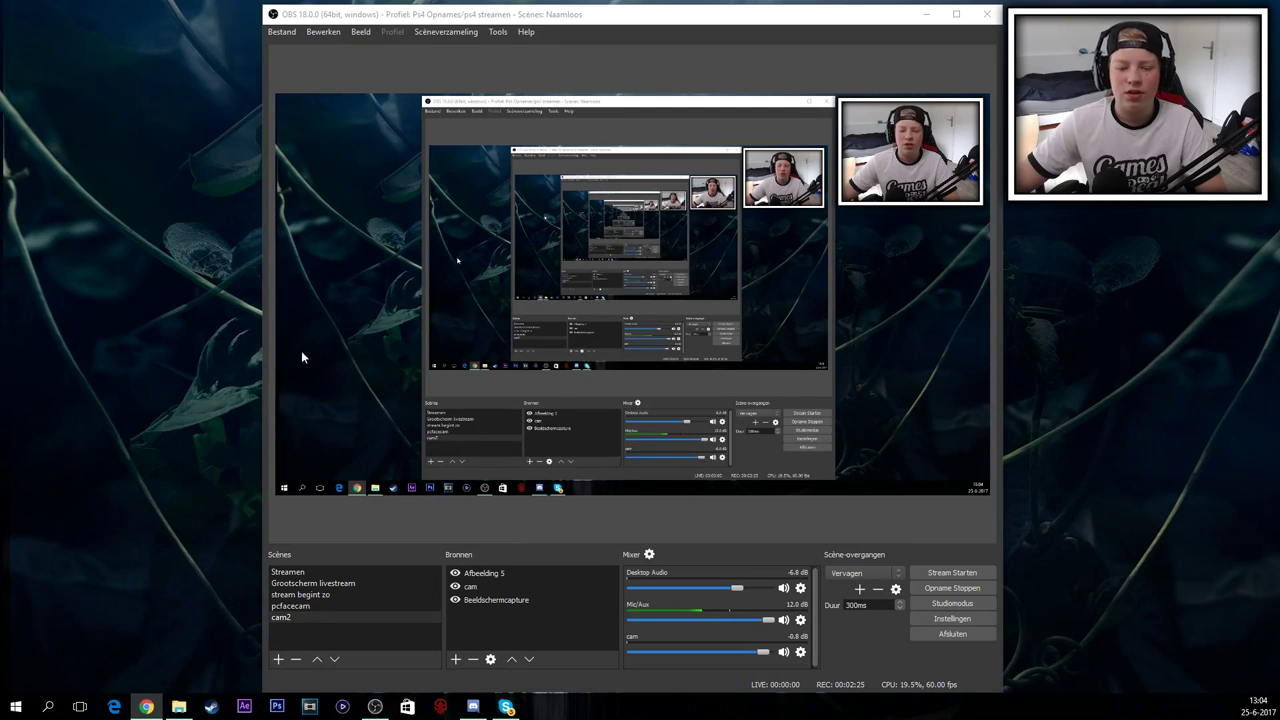
left_click(283, 33)
left_click(298, 79)
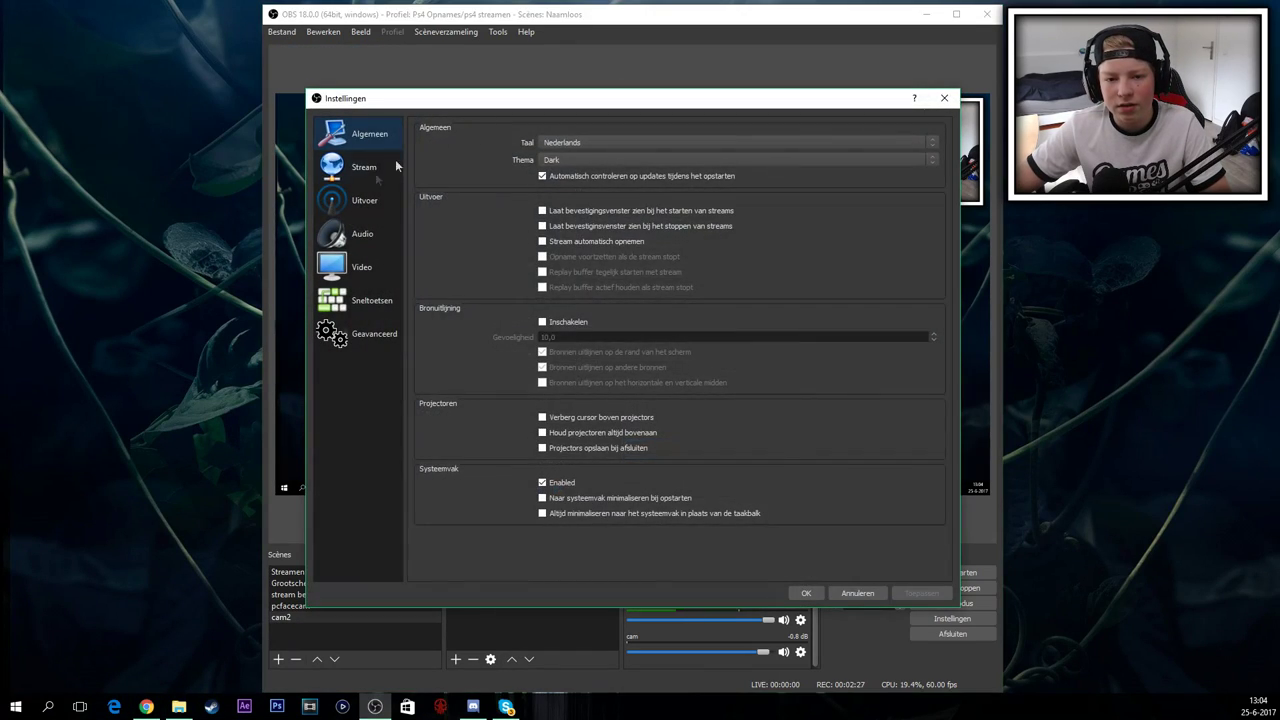
left_click(364, 167)
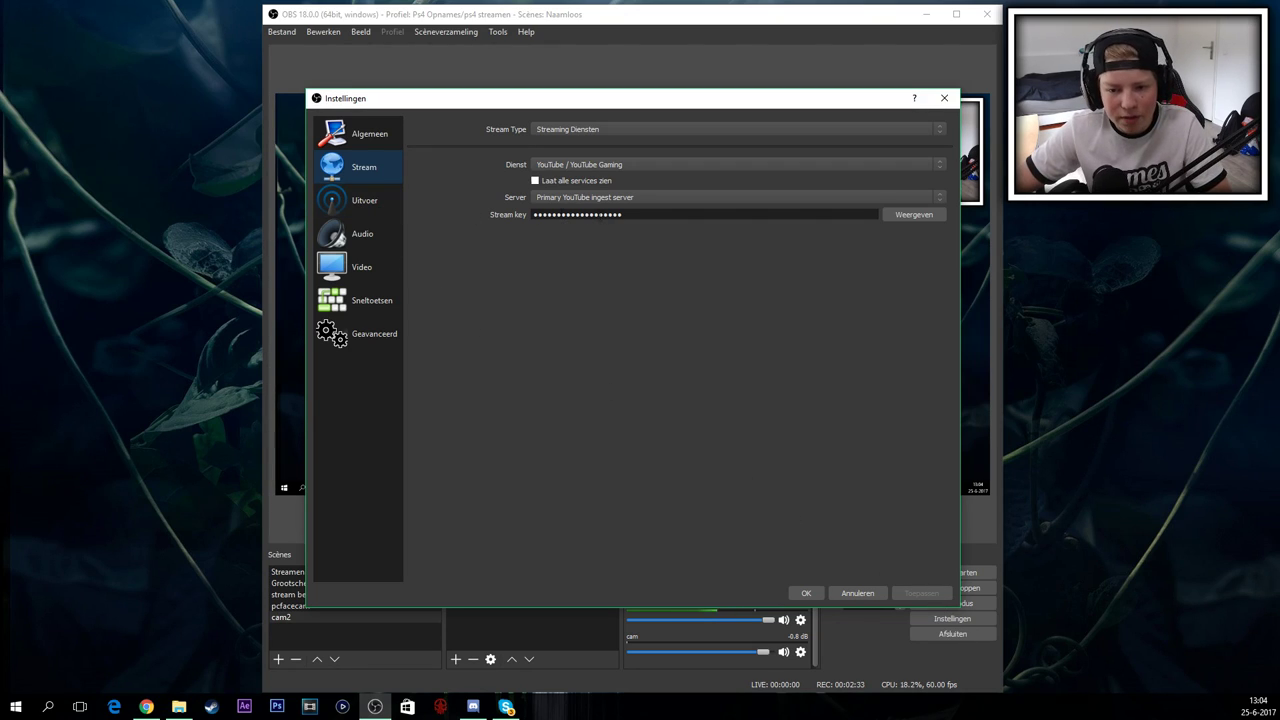
Set the rate control of the streaming output to CBR.
left_click(376, 197)
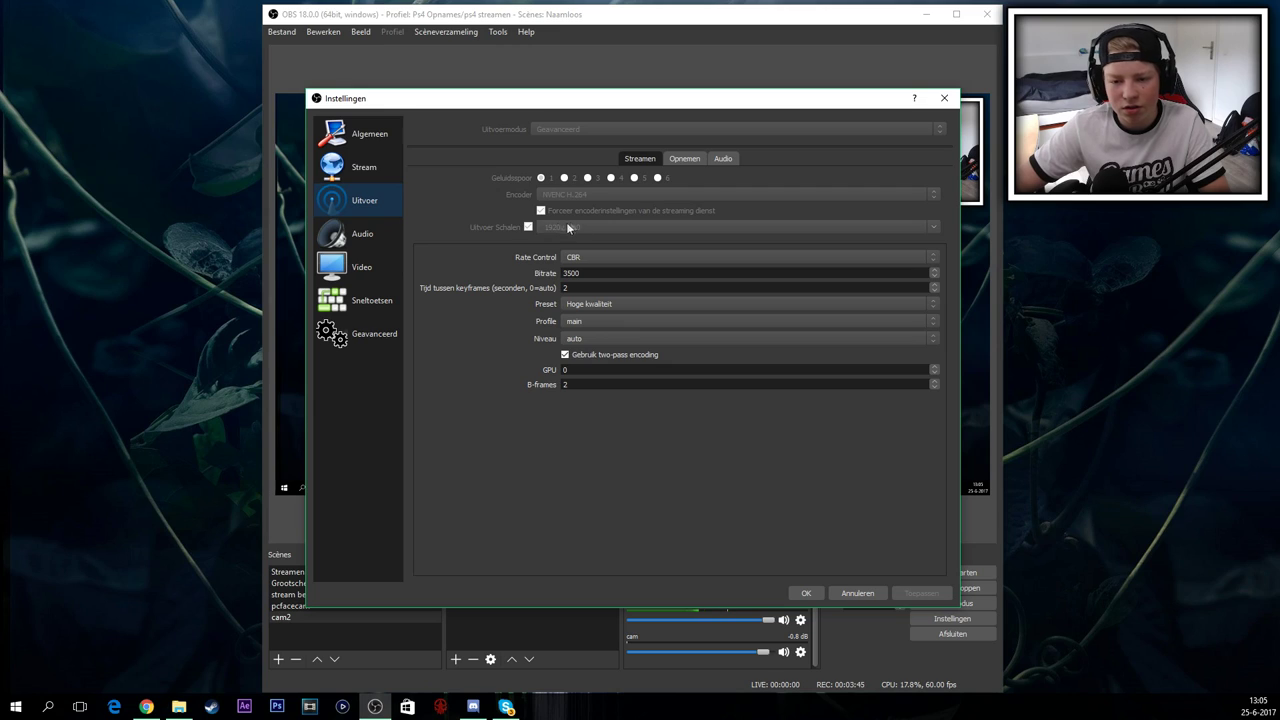
left_click(592, 258)
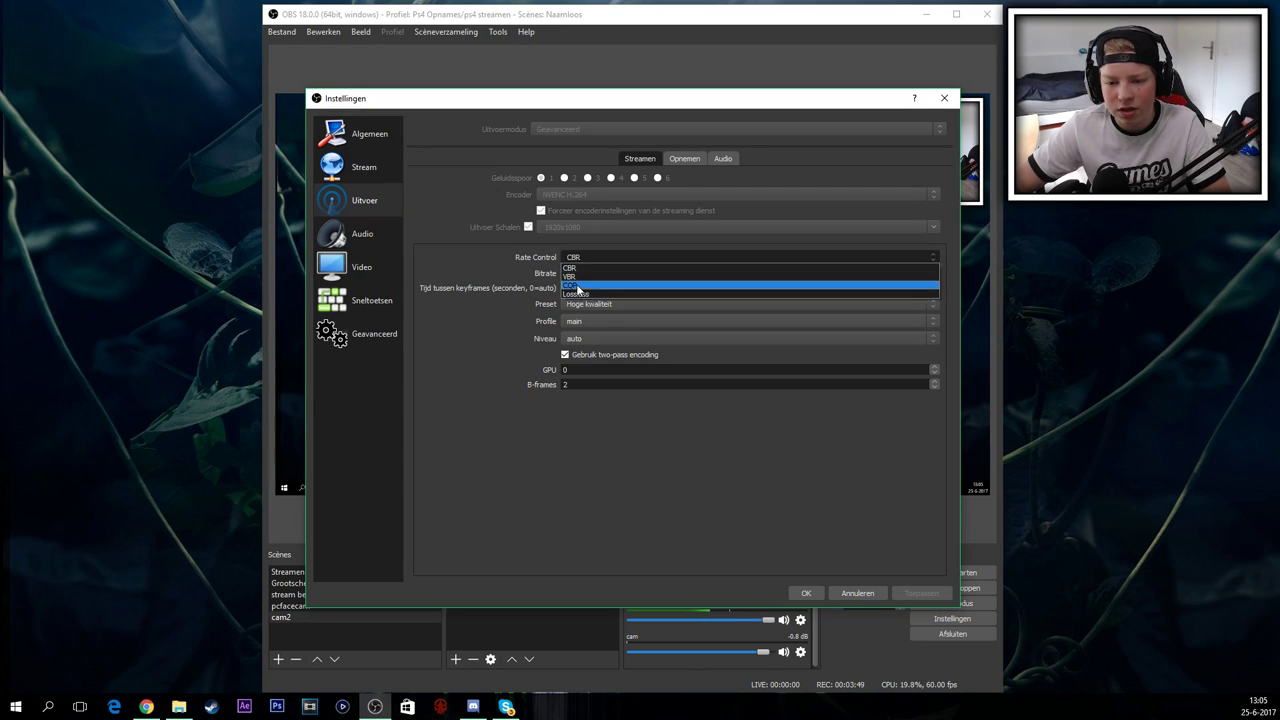
left_click(581, 266)
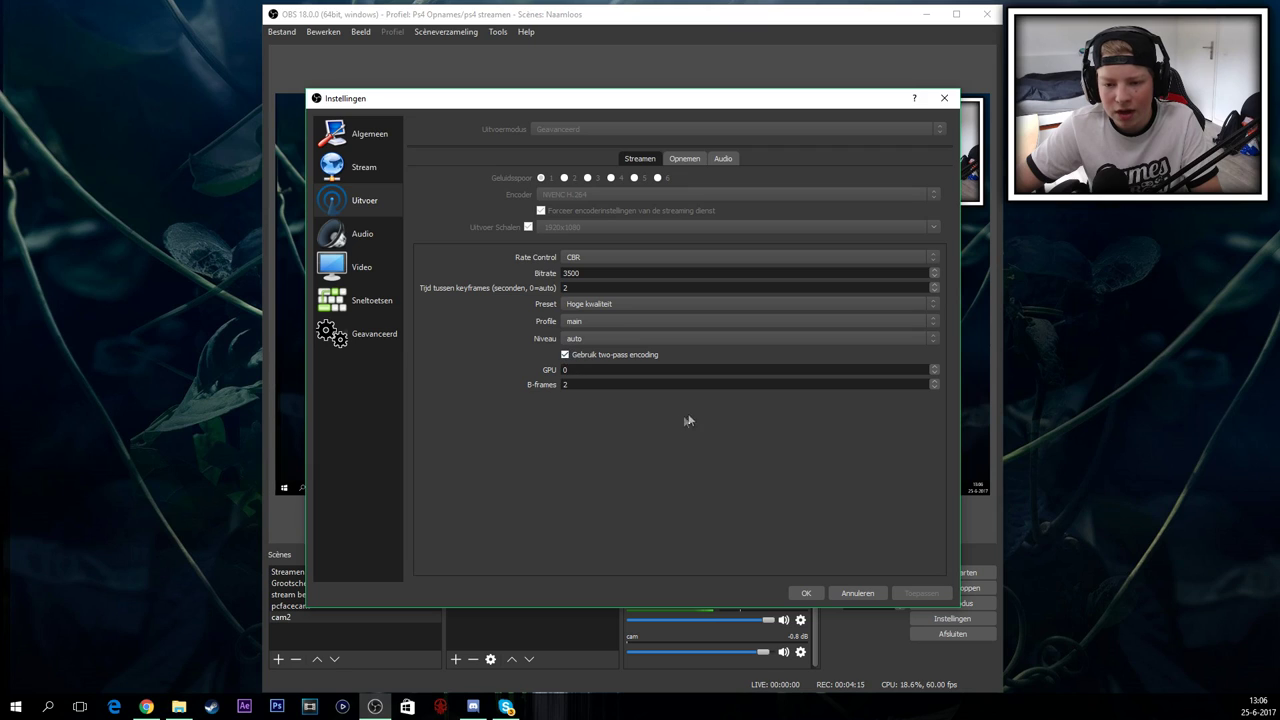
Choose Microfoon (4- C-1U) as the Mic/Aux audio device in the audio settings.
left_click(350, 233)
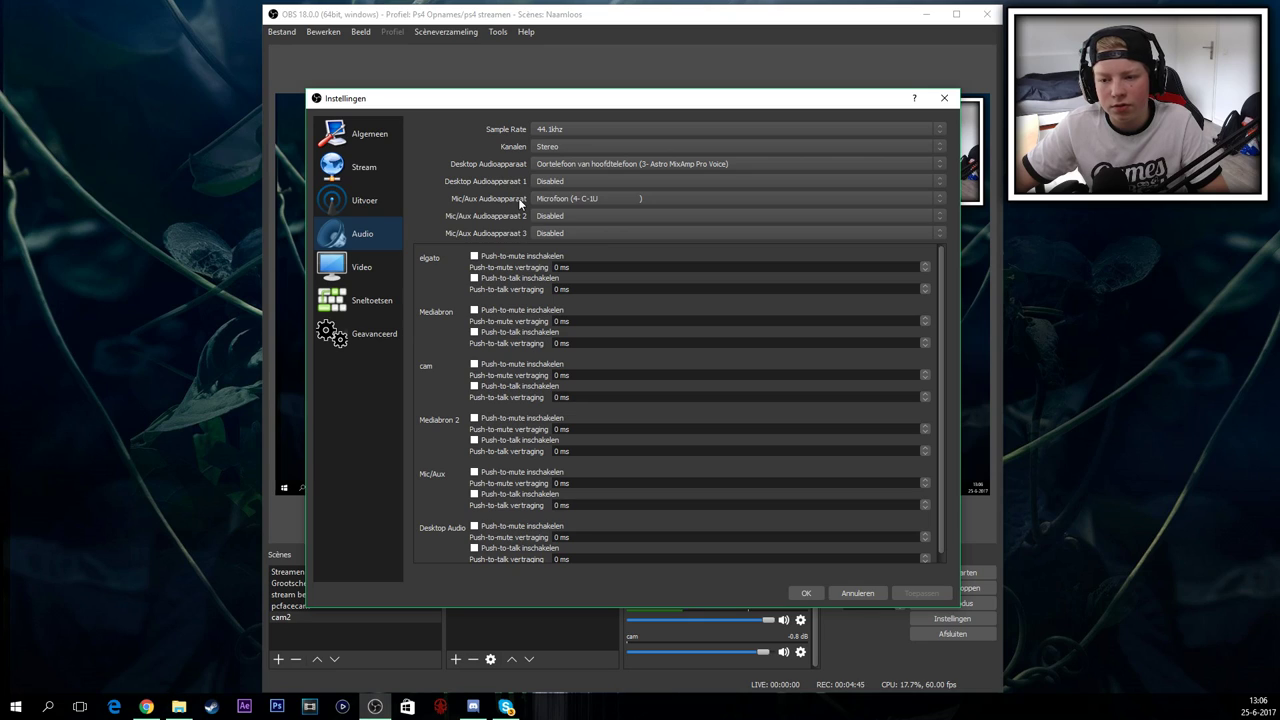
left_click(576, 200)
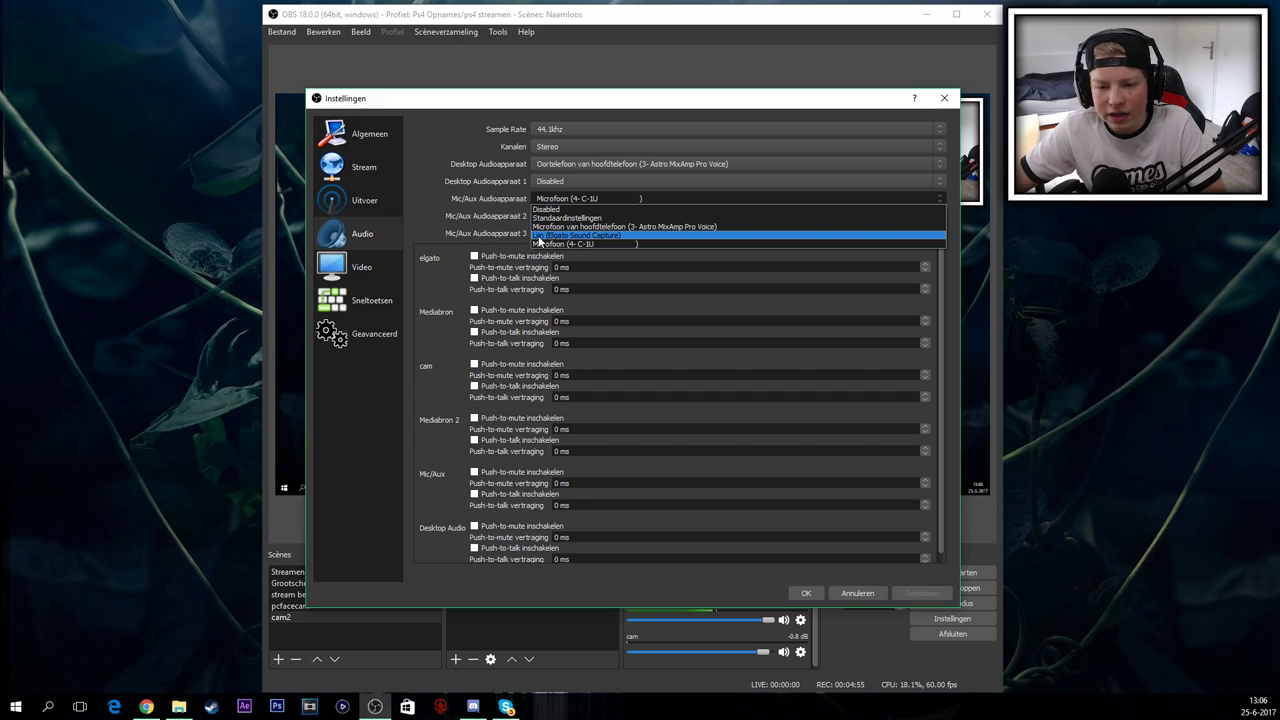
left_click(579, 243)
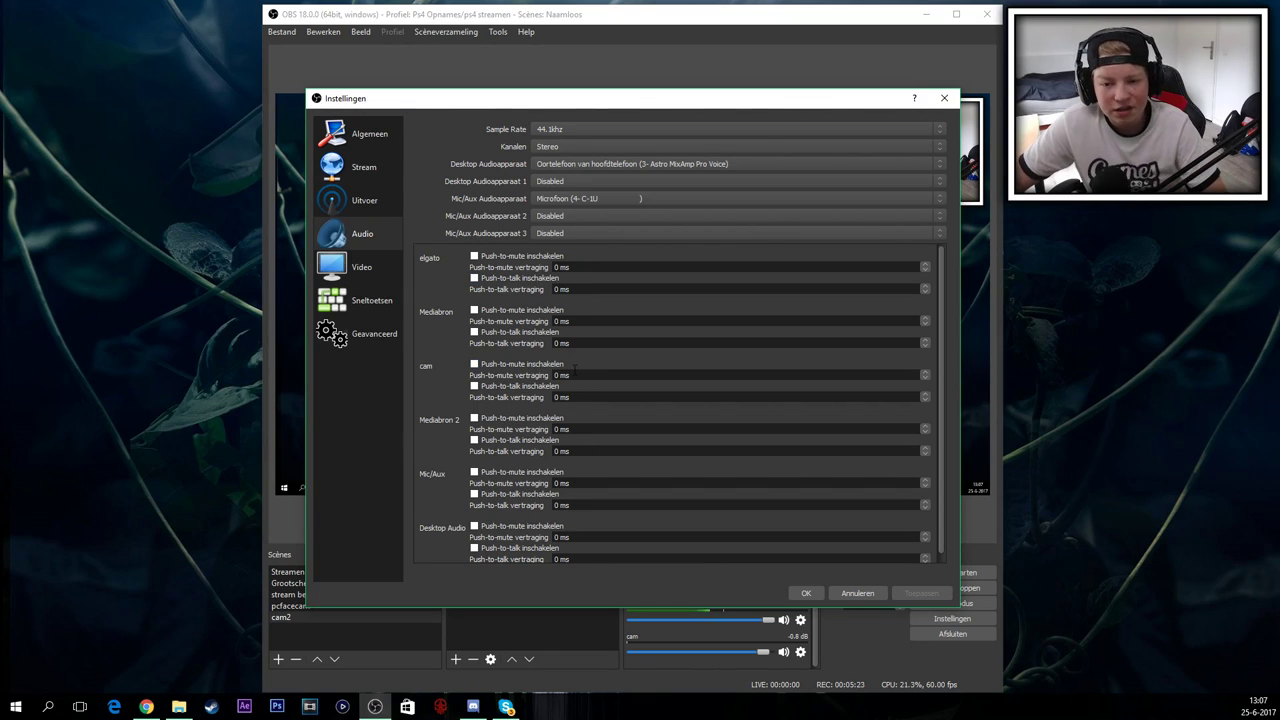
Review the canvas resolution, output resolution and FPS options in the video settings.
left_click(398, 277)
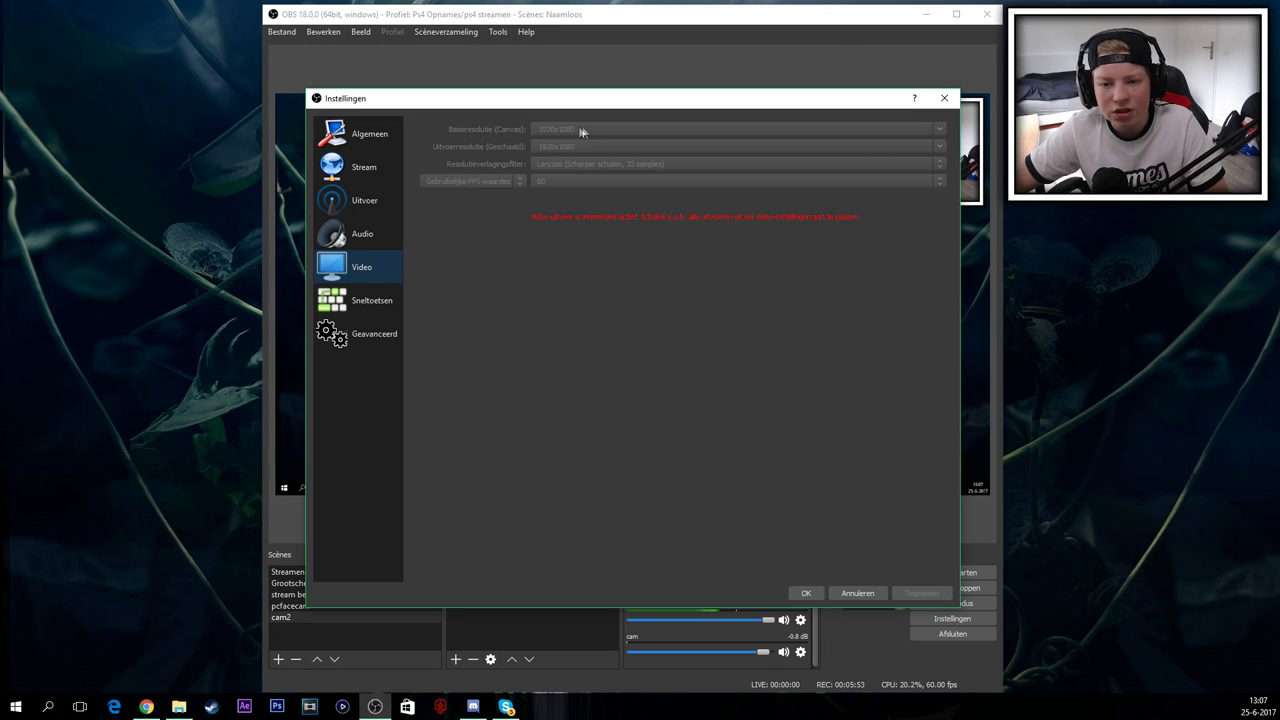
left_click_drag(539, 100, 1279, 132)
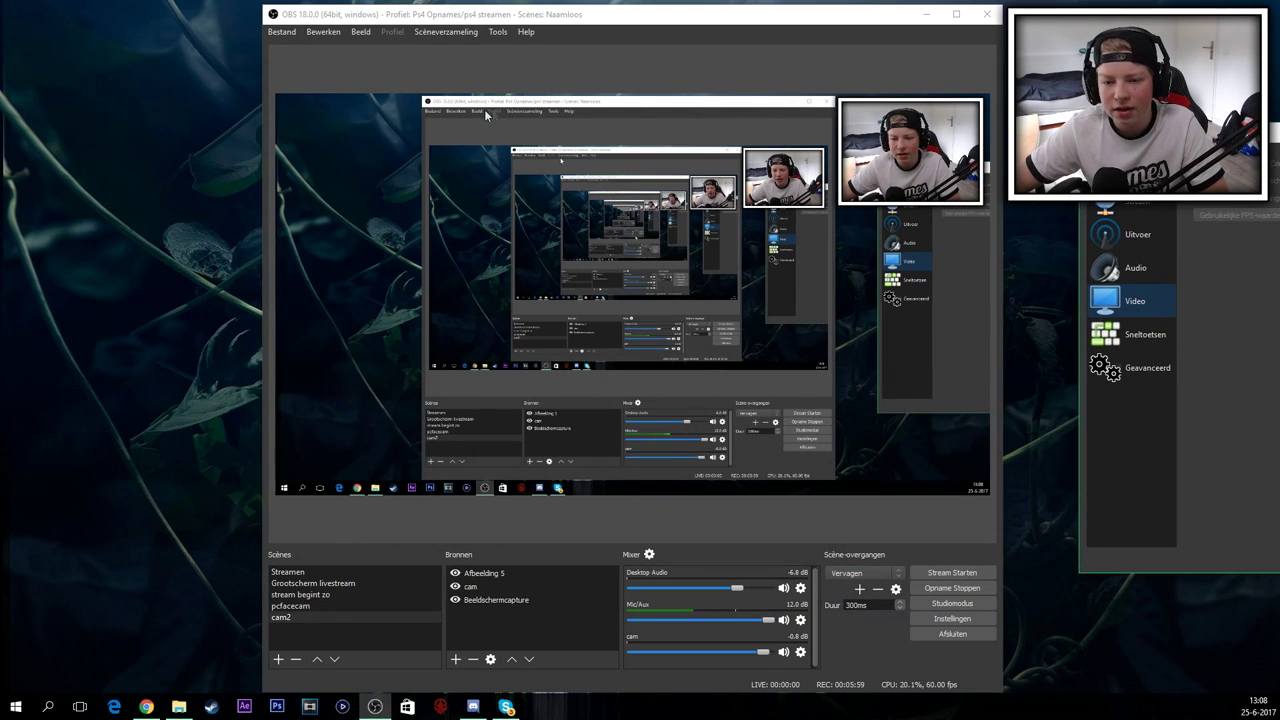
left_click_drag(1279, 132, 828, 146)
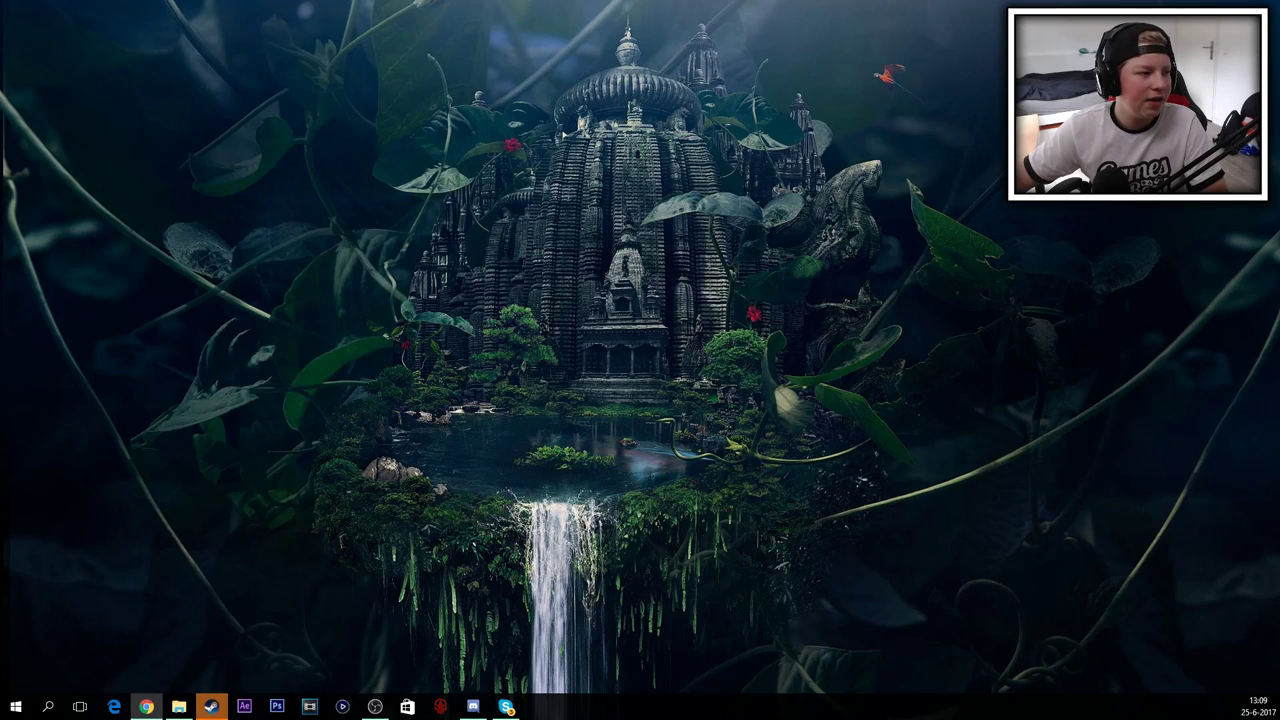
Switch to Chrome and log in to TipeeeStream by connecting with YouTube through a Google account.
left_click(146, 707)
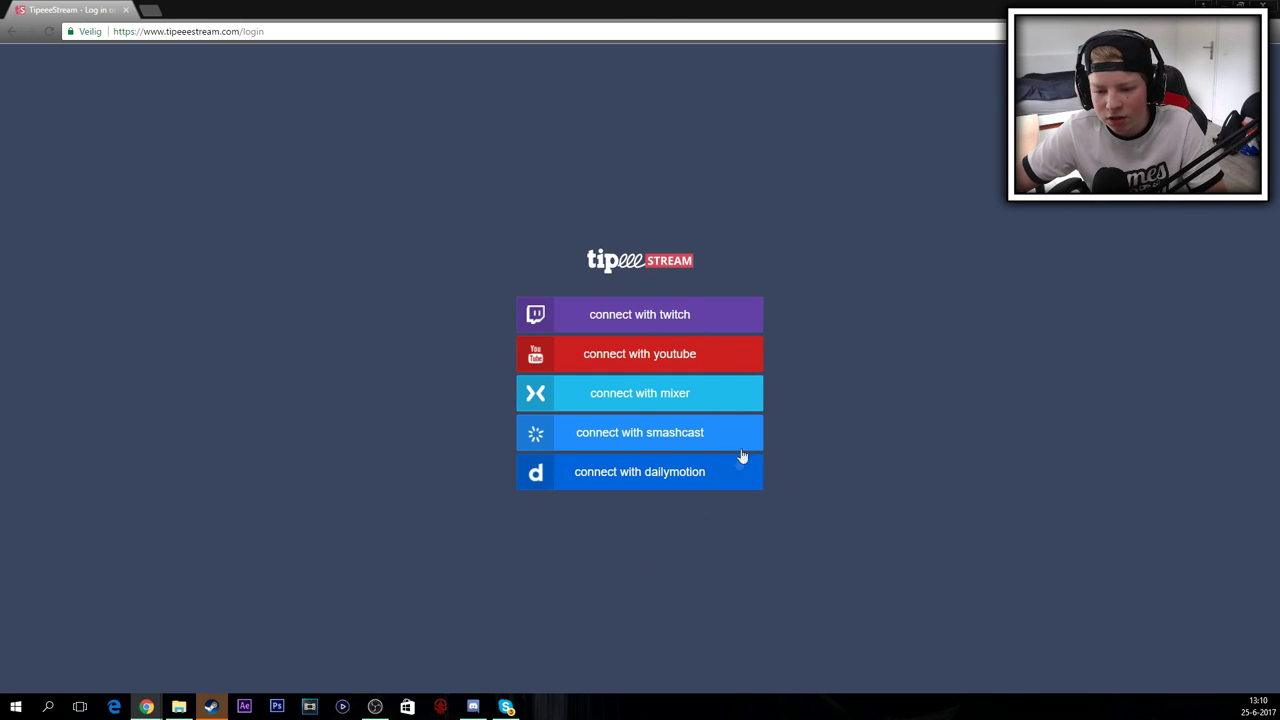
left_click(704, 350)
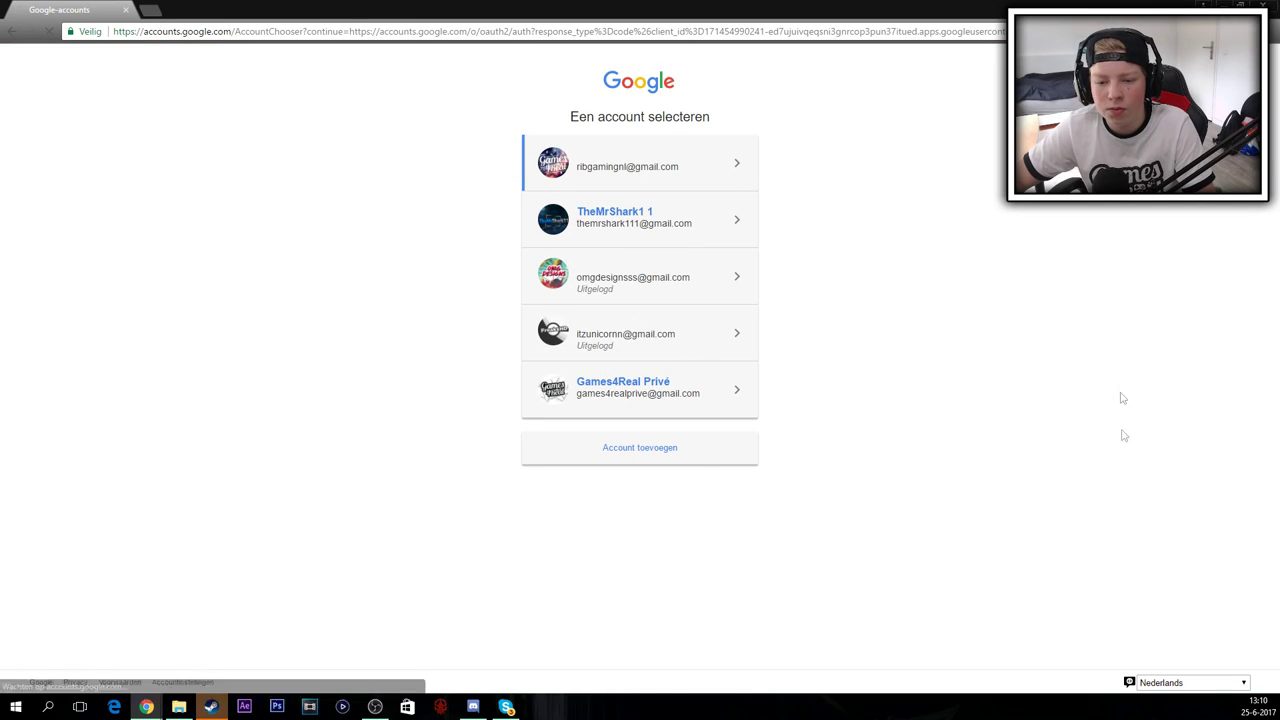
left_click(743, 280)
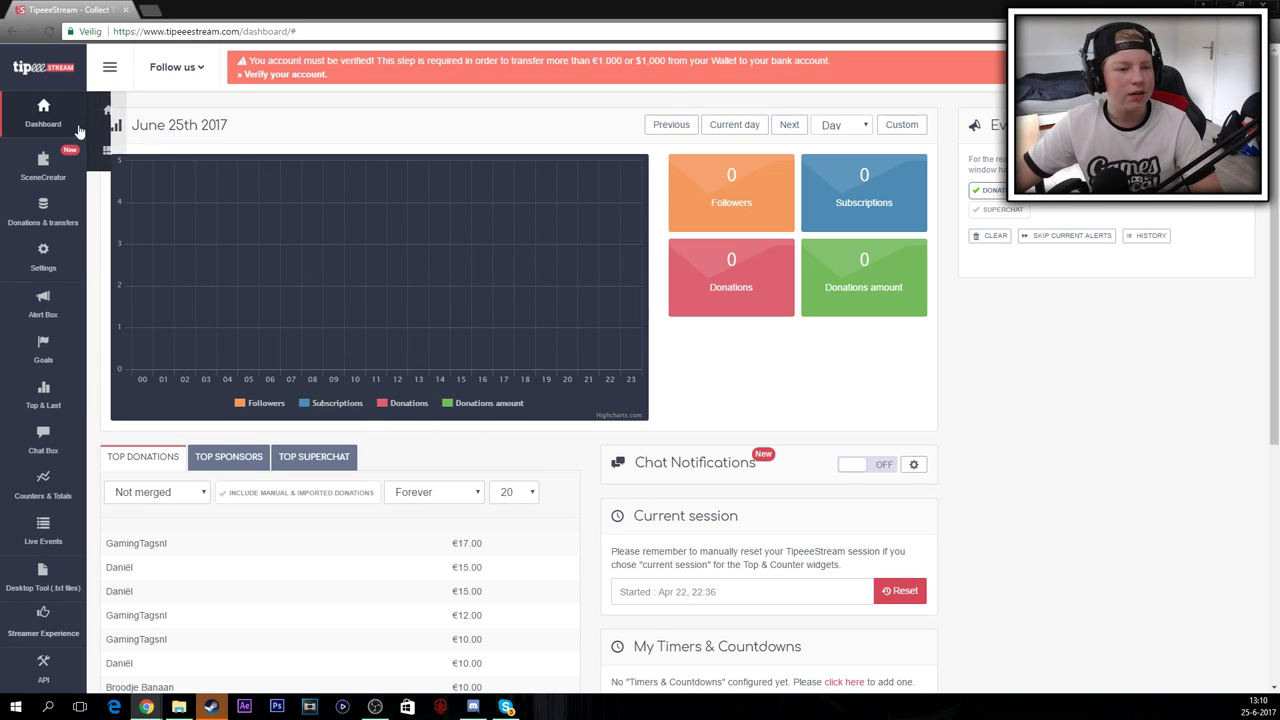
Open the first My Alert Box widget from the TipeeeStream dashboard and examine its donation alert preview.
scroll(969, 366, "down", 2)
scroll(1048, 410, "up", 2)
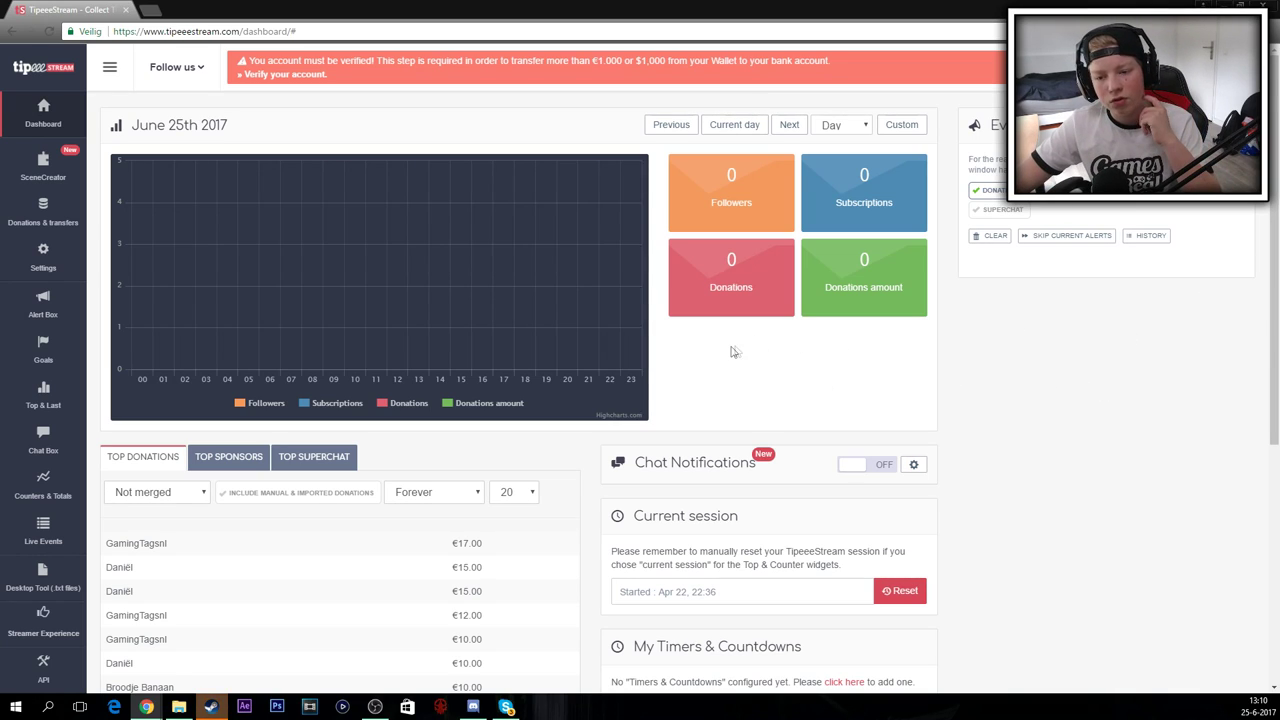
mouse_move(40, 316)
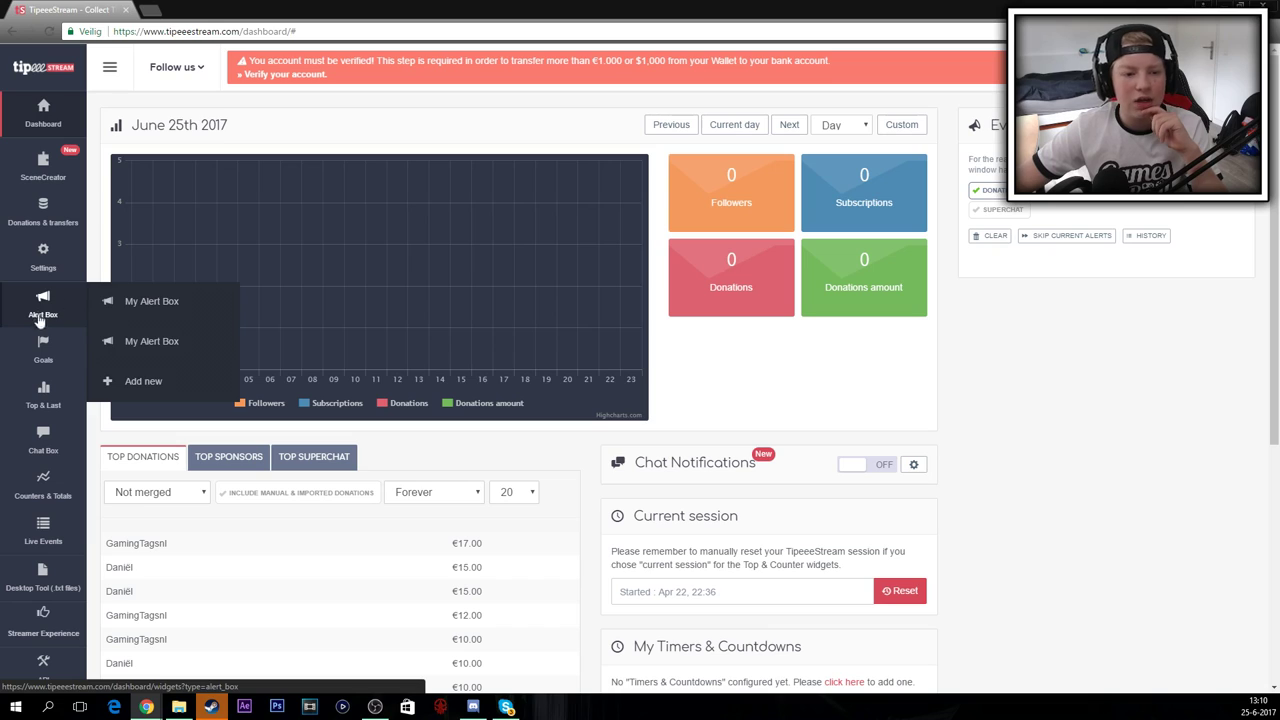
left_click(162, 302)
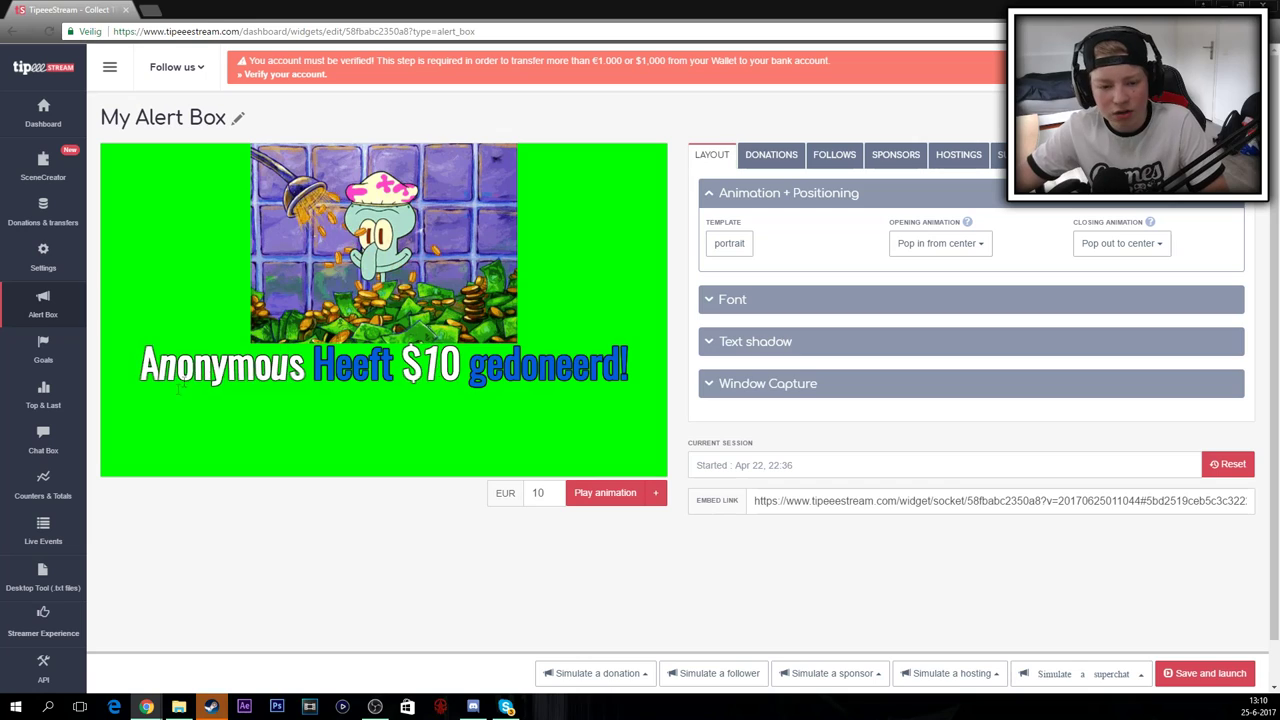
left_click_drag(462, 368, 671, 368)
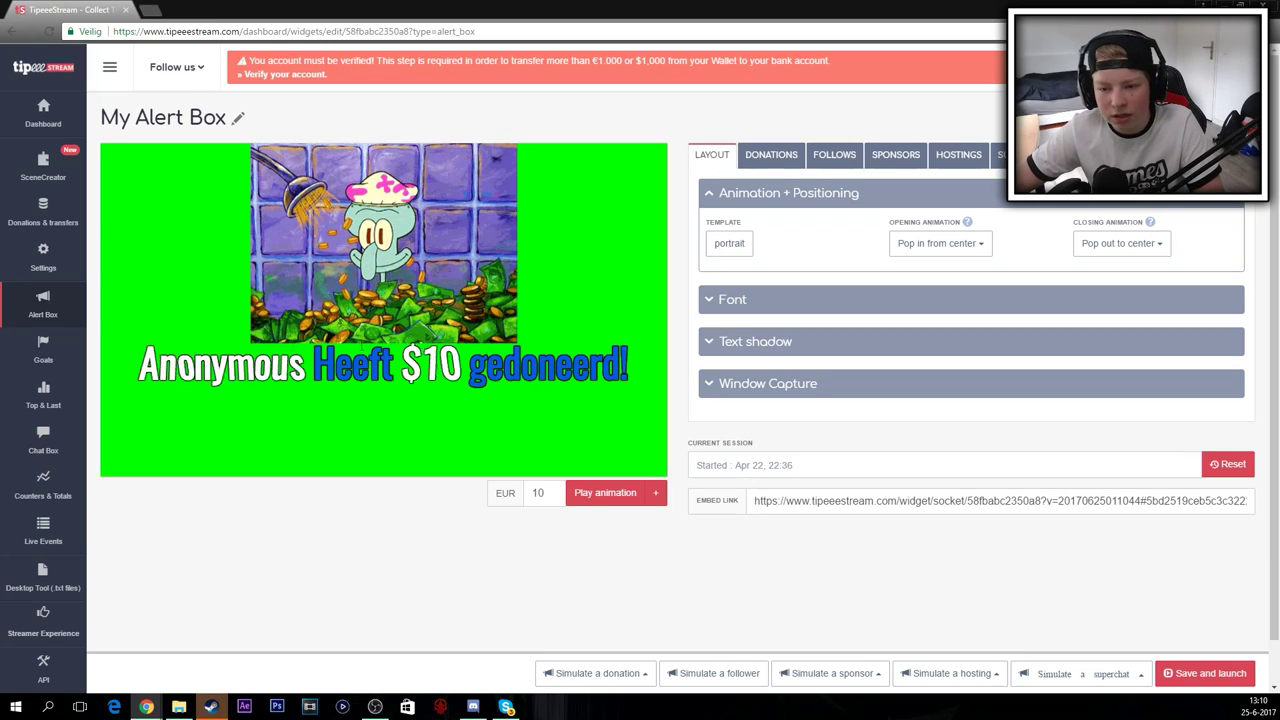
Review the donation alert settings of the alert box, browsing the image gallery and the audio gallery without choosing a file.
left_click(748, 158)
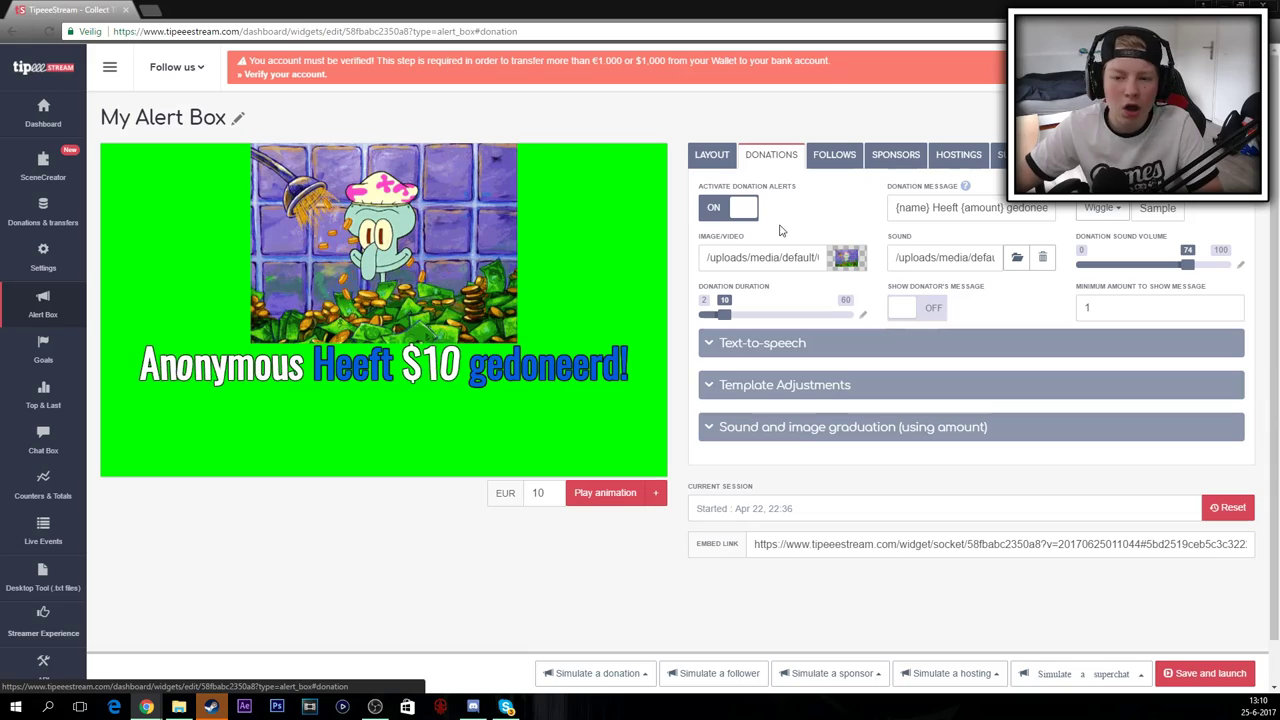
left_click(845, 259)
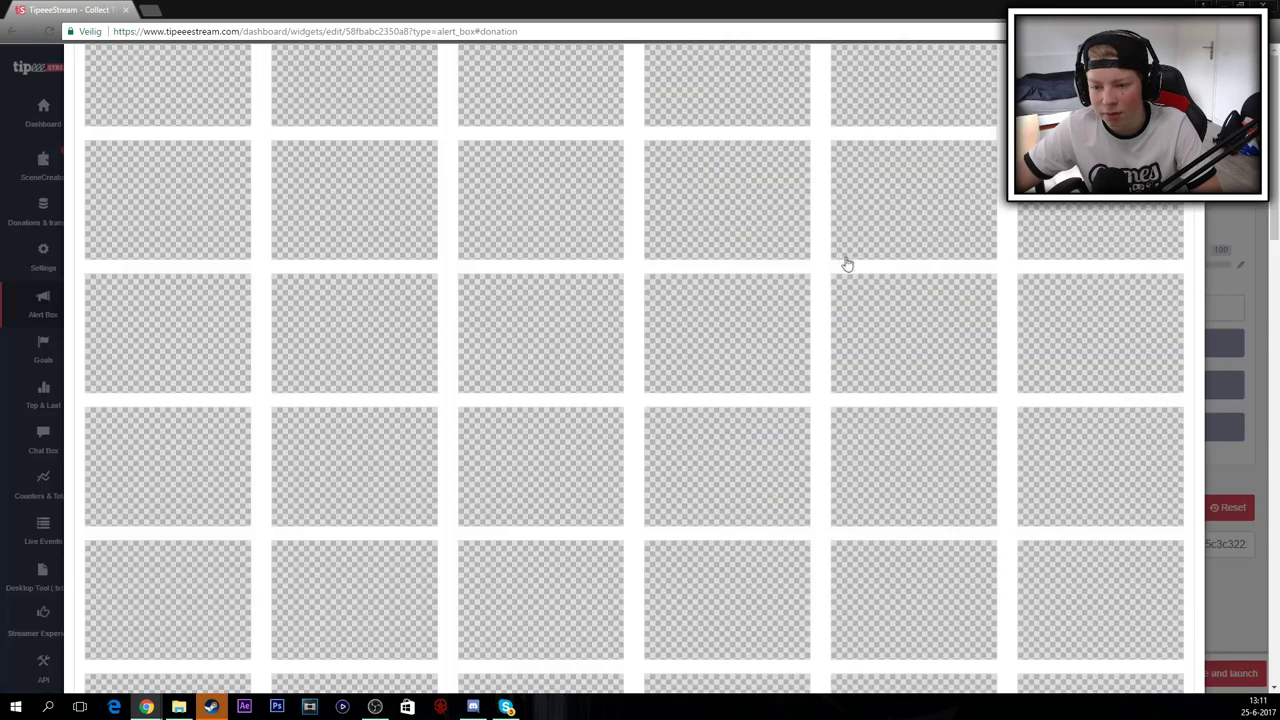
scroll(830, 360, "up", 2)
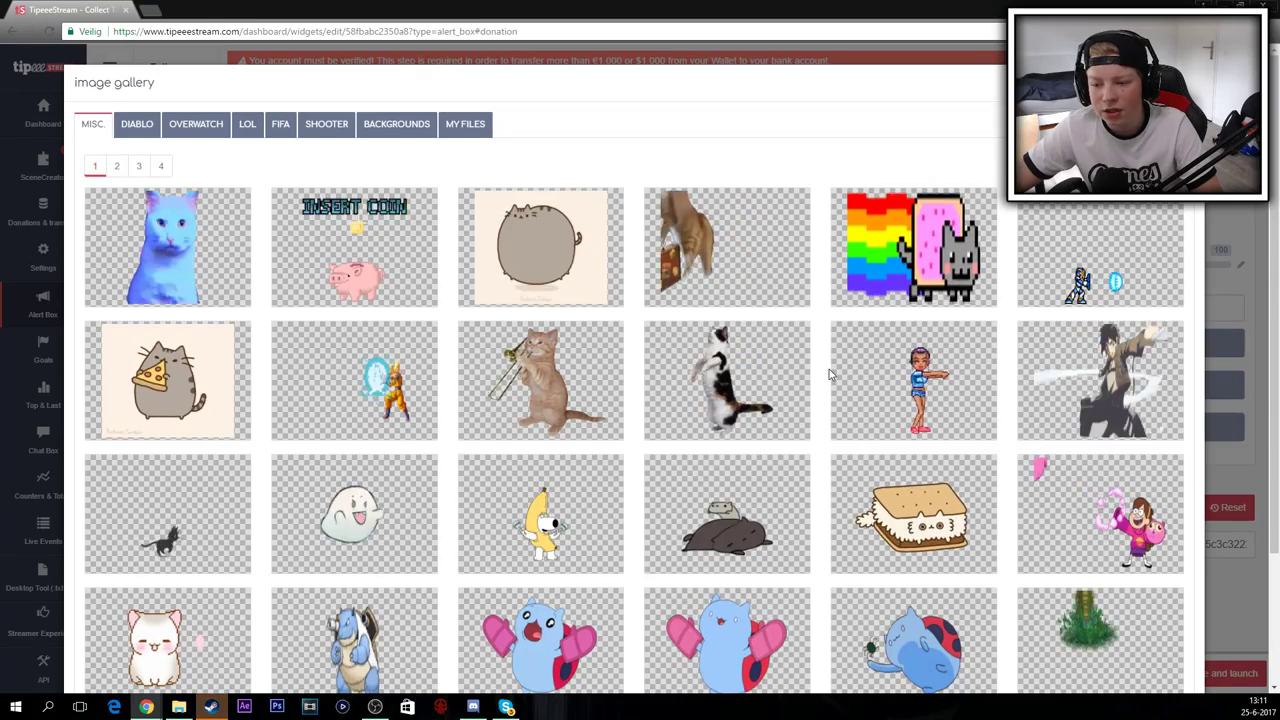
scroll(830, 375, "down", 3)
scroll(830, 375, "up", 1)
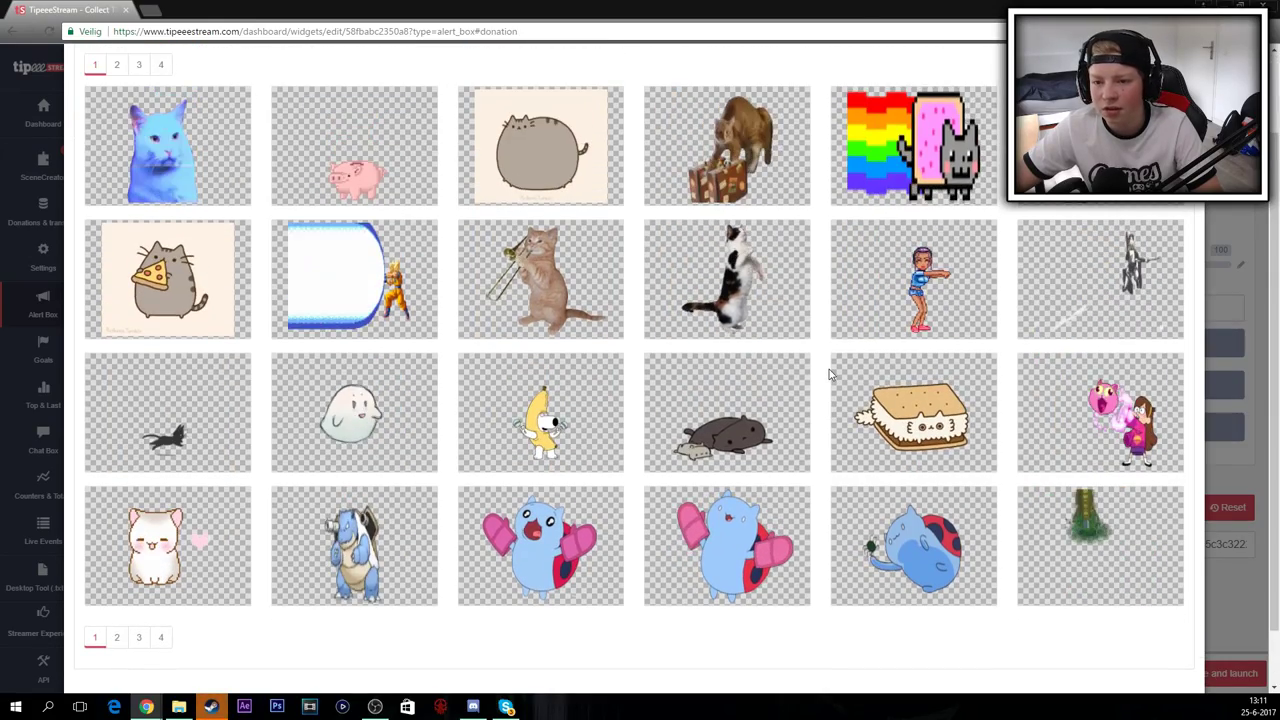
scroll(828, 374, "up", 1)
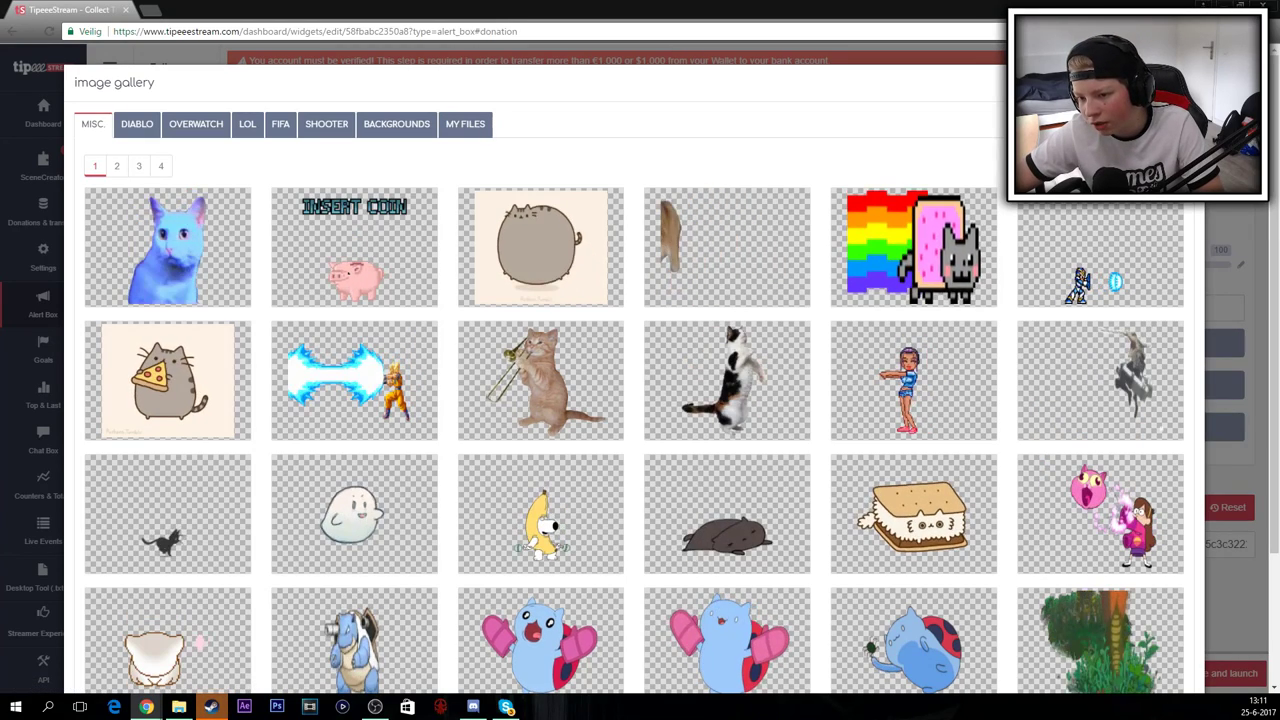
key("Escape")
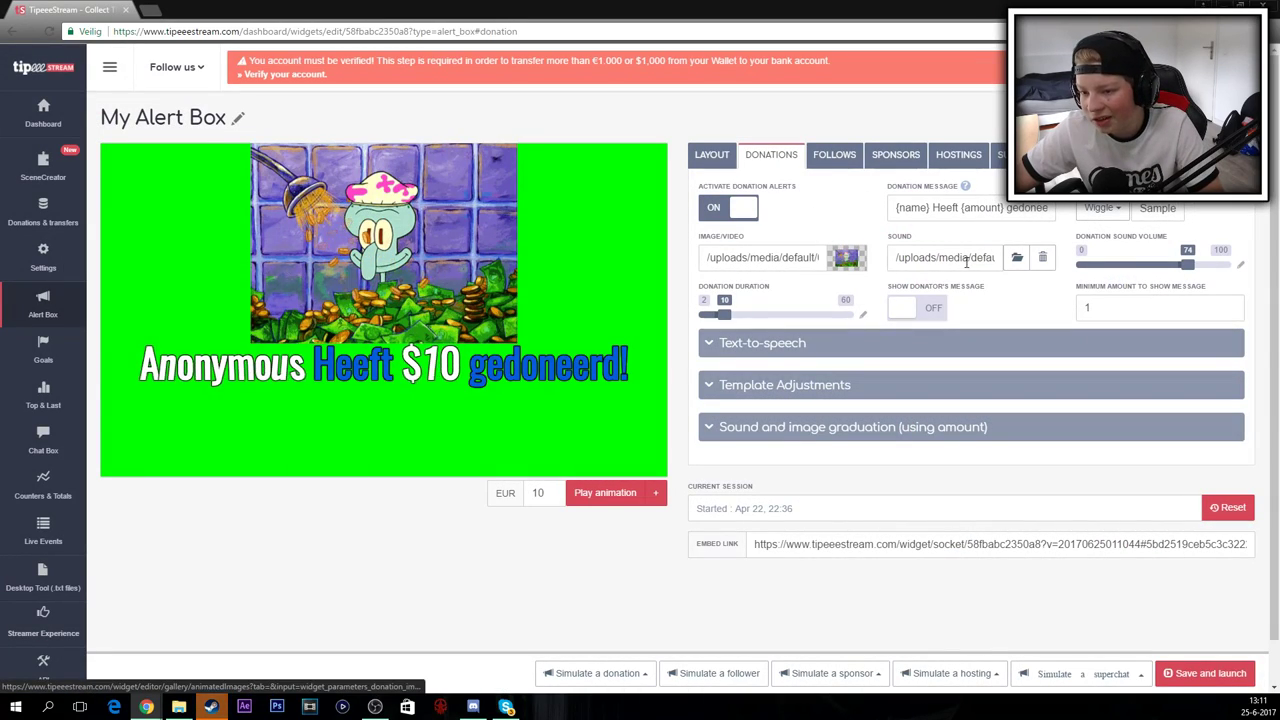
left_click(1018, 258)
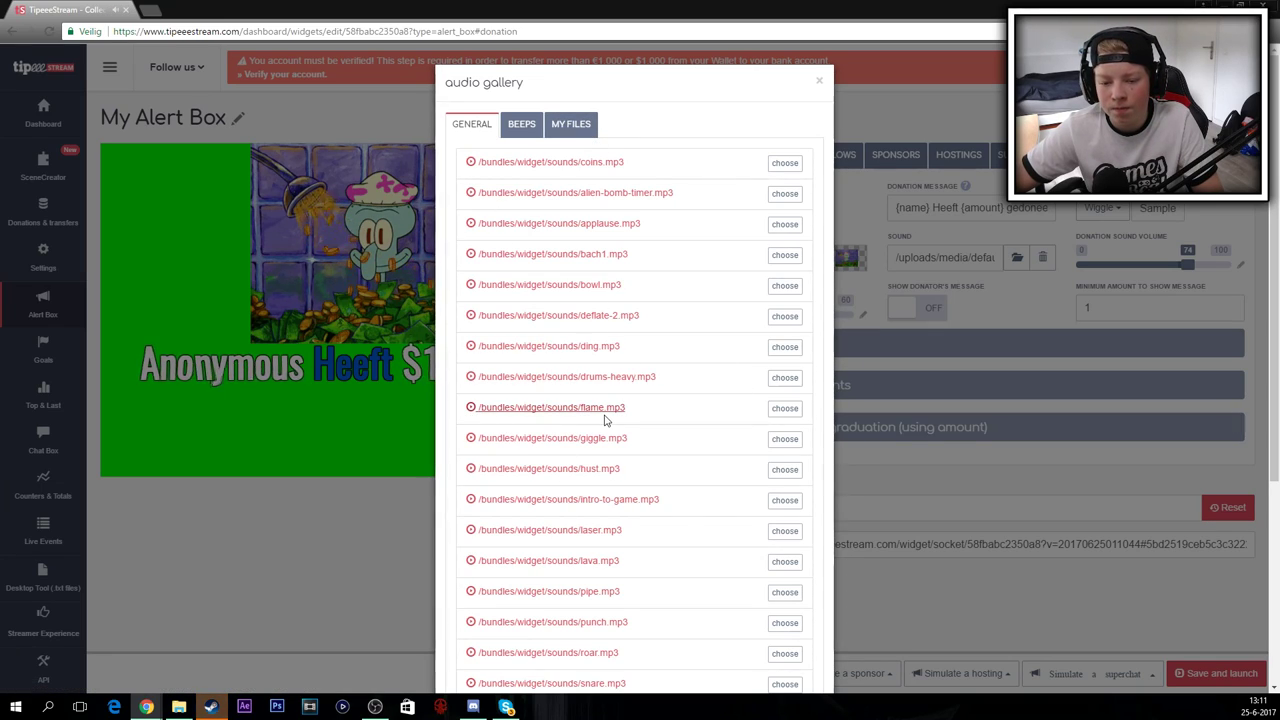
left_click(818, 84)
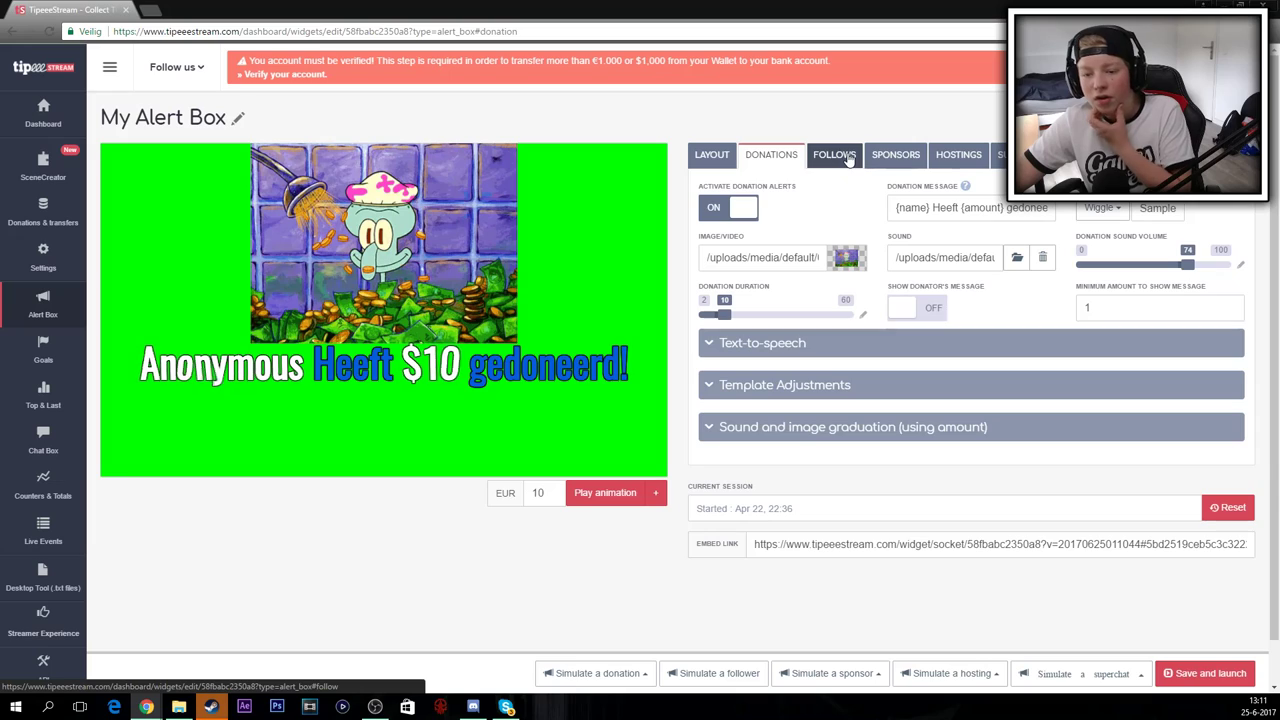
Review the follow alert settings, including the follow message text.
left_click(832, 155)
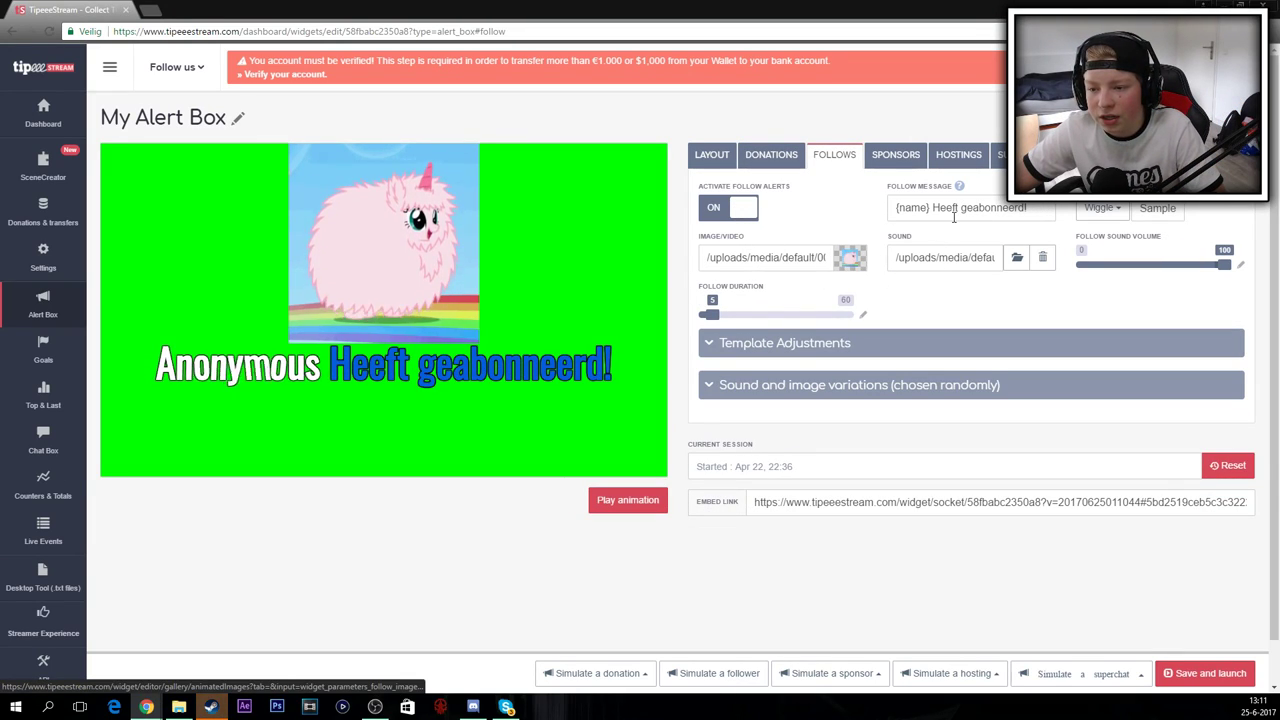
left_click_drag(1030, 207, 894, 207)
left_click(983, 205)
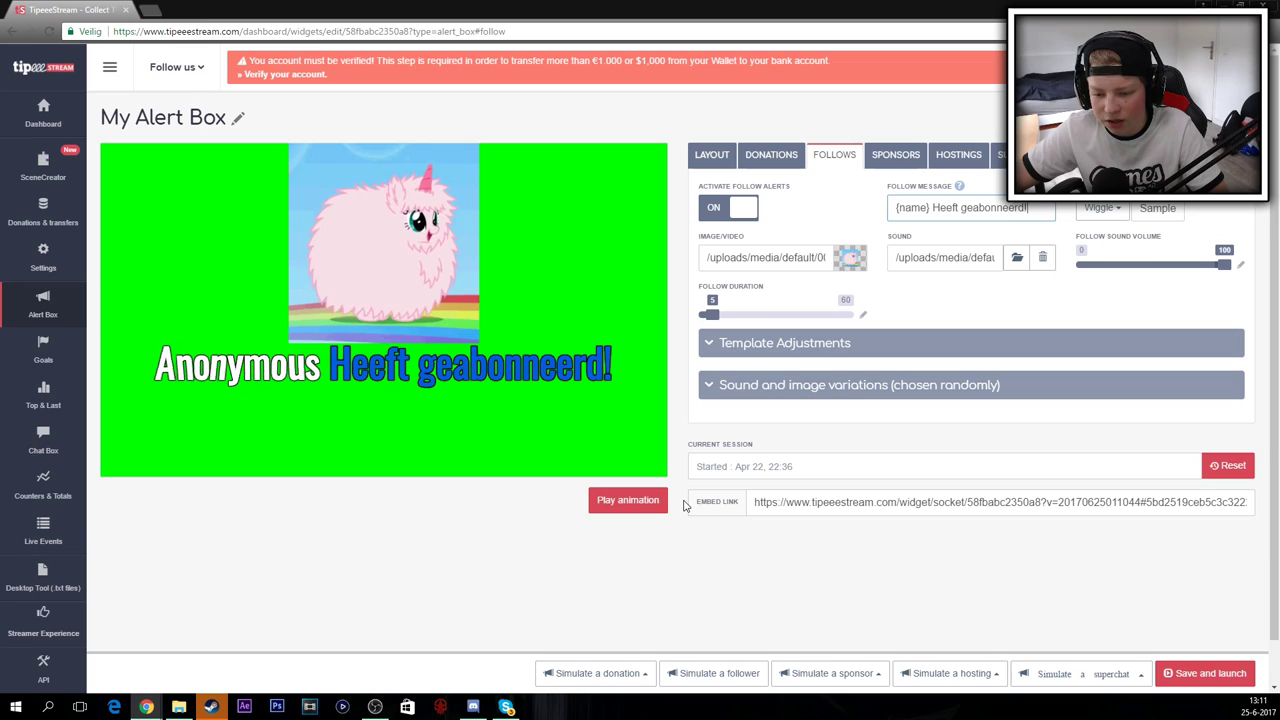
Copy the alert box's embed link and switch to OBS.
left_click_drag(748, 503, 1250, 503)
key("ctrl+c")
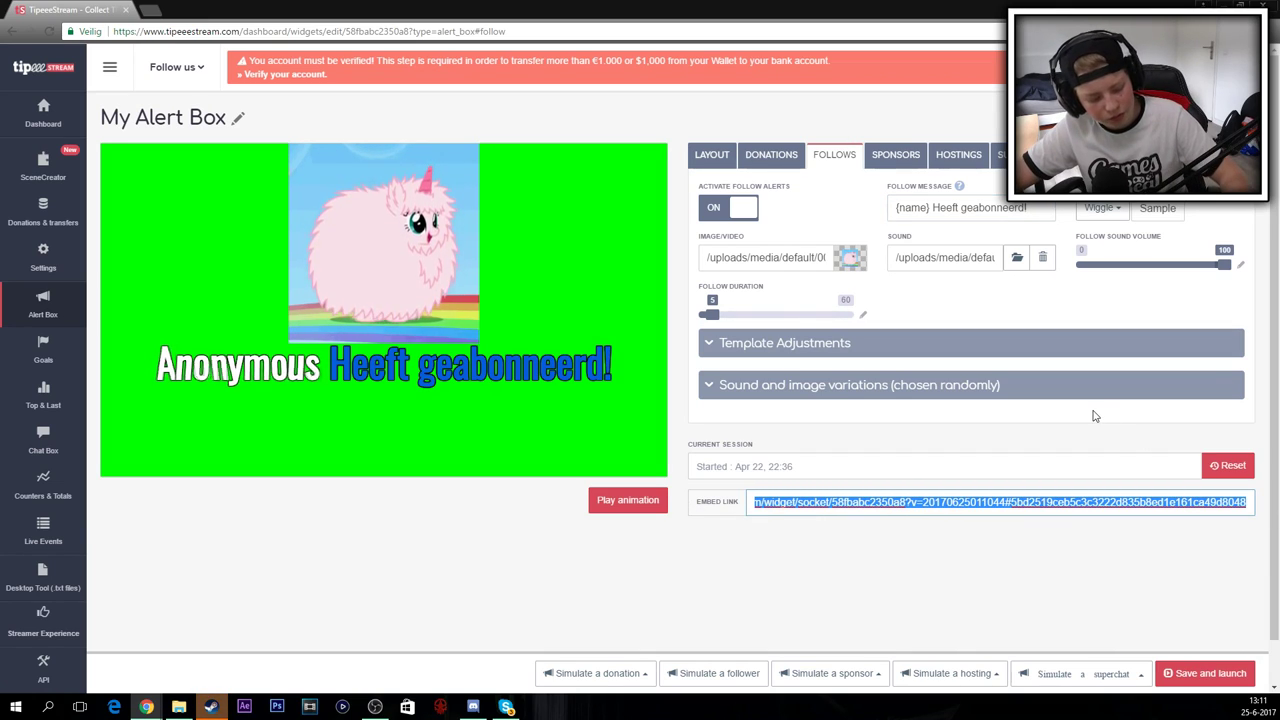
key("alt+Tab")
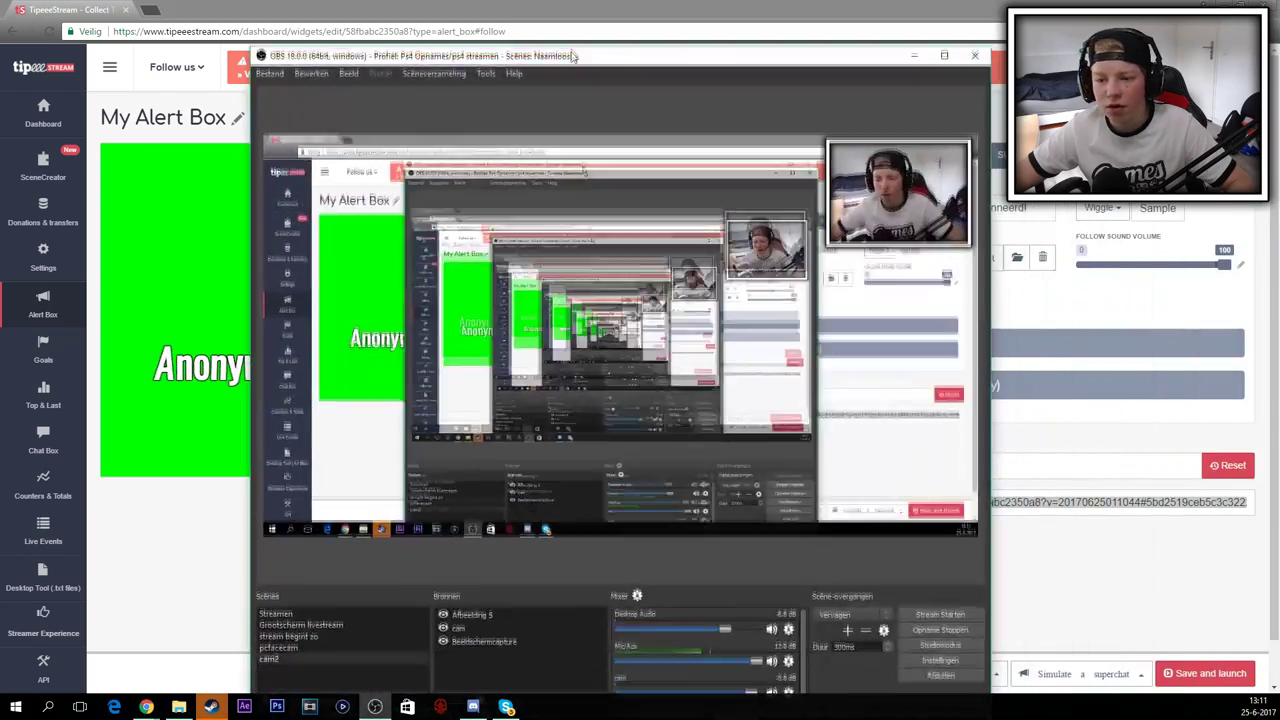
left_click_drag(573, 29, 573, 11)
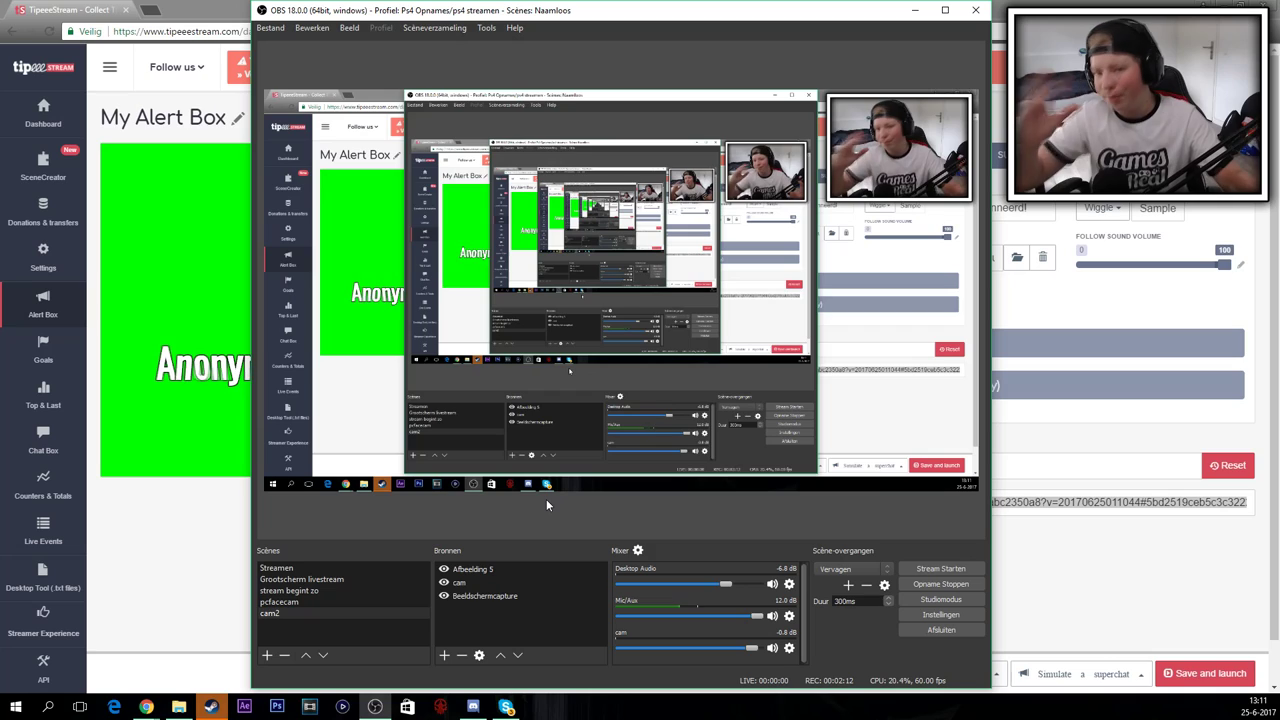
Add a new BrowserSource to the cam2 scene, keeping the suggested name, and move its properties window clear of the preview.
left_click(527, 583)
right_click(466, 623)
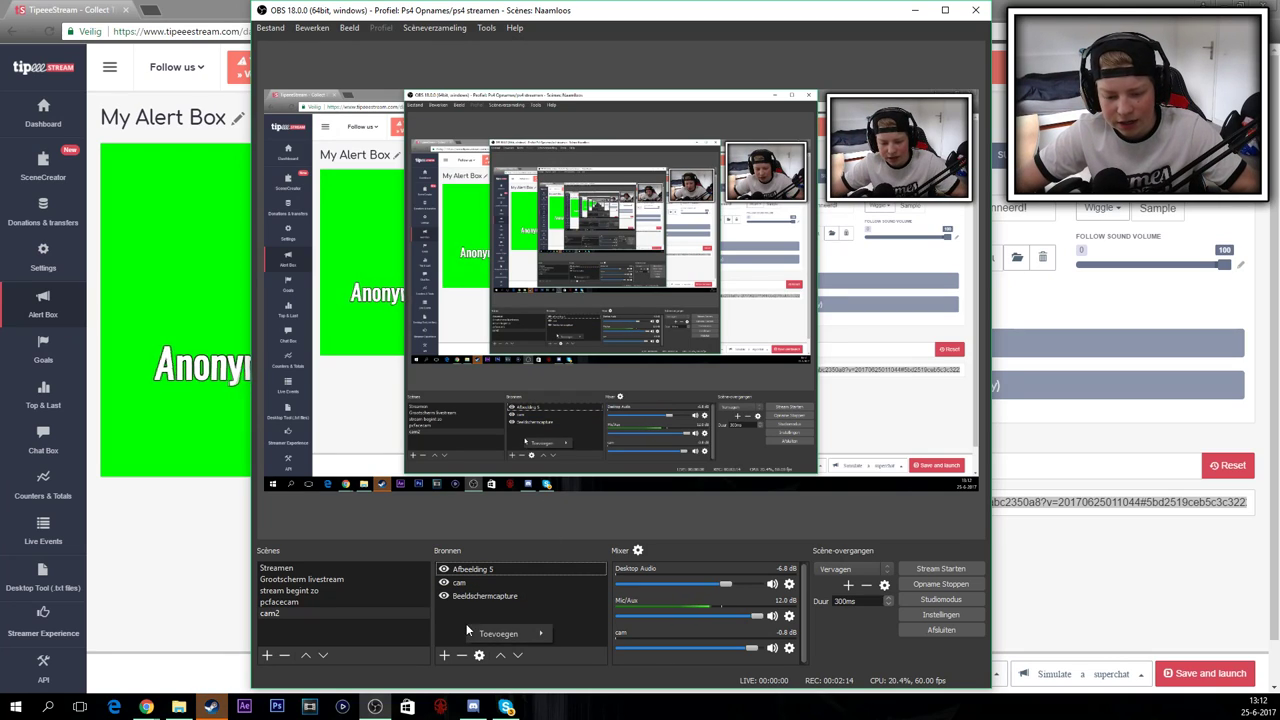
mouse_move(530, 634)
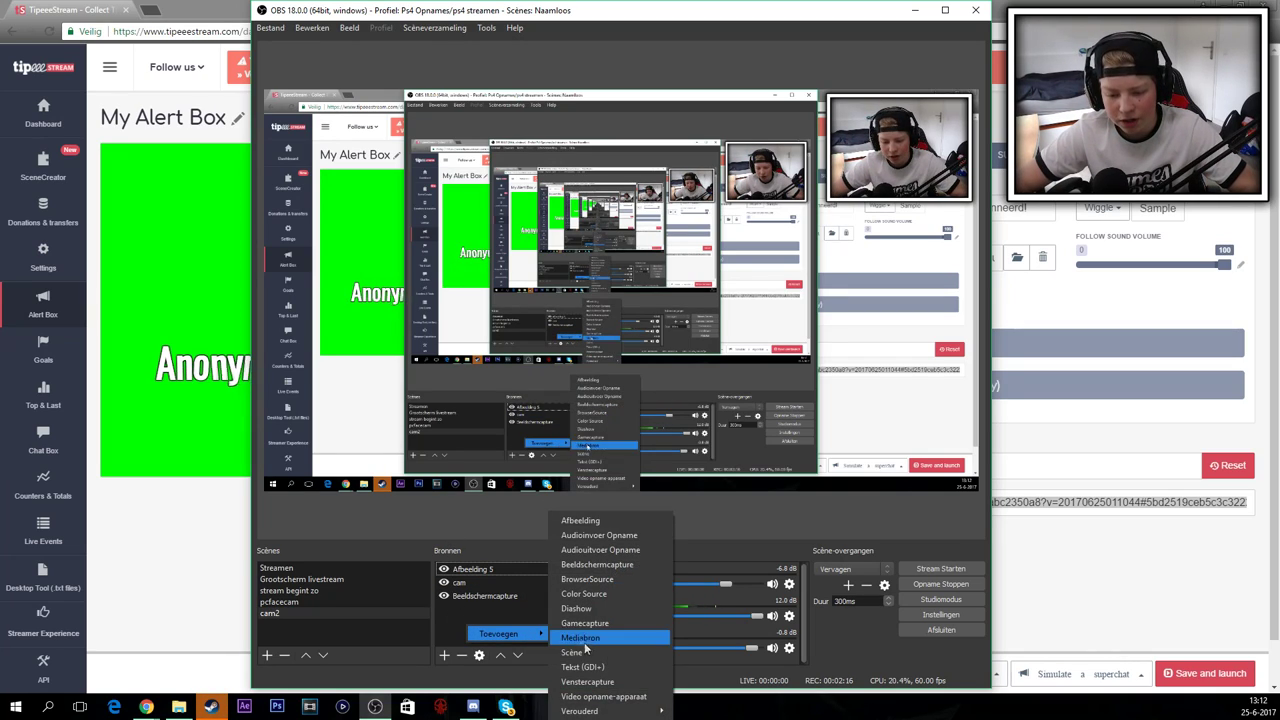
left_click(586, 579)
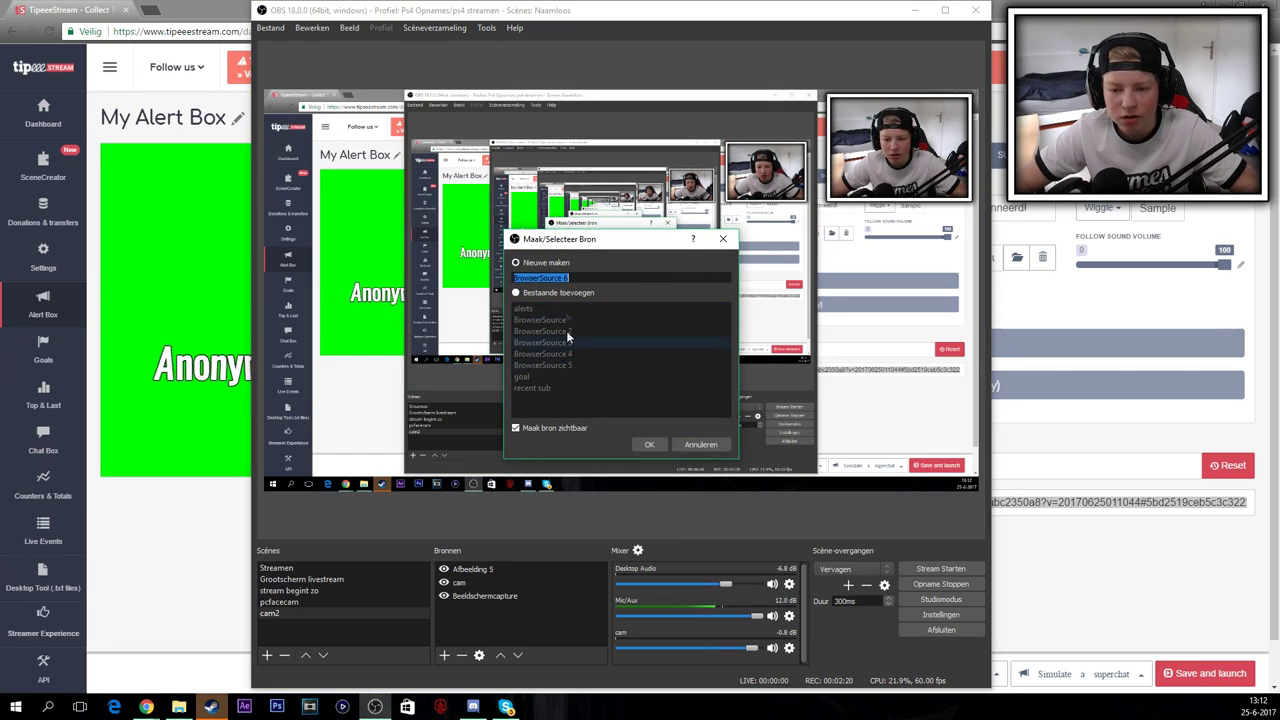
left_click(650, 445)
left_click_drag(555, 150, 887, 177)
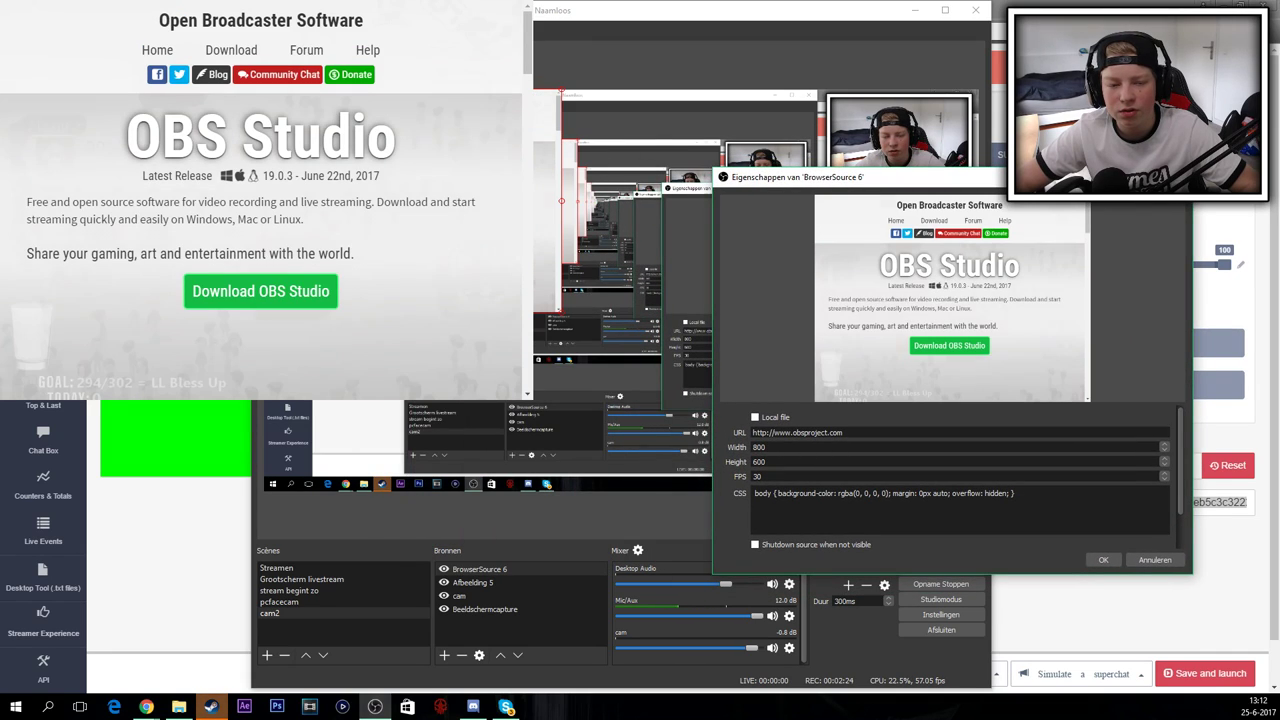
Replace the browser source's URL with the copied embed link and reposition the alerts source slightly in the preview.
triple_click(895, 438)
left_click(895, 438)
left_click_drag(895, 438, 616, 448)
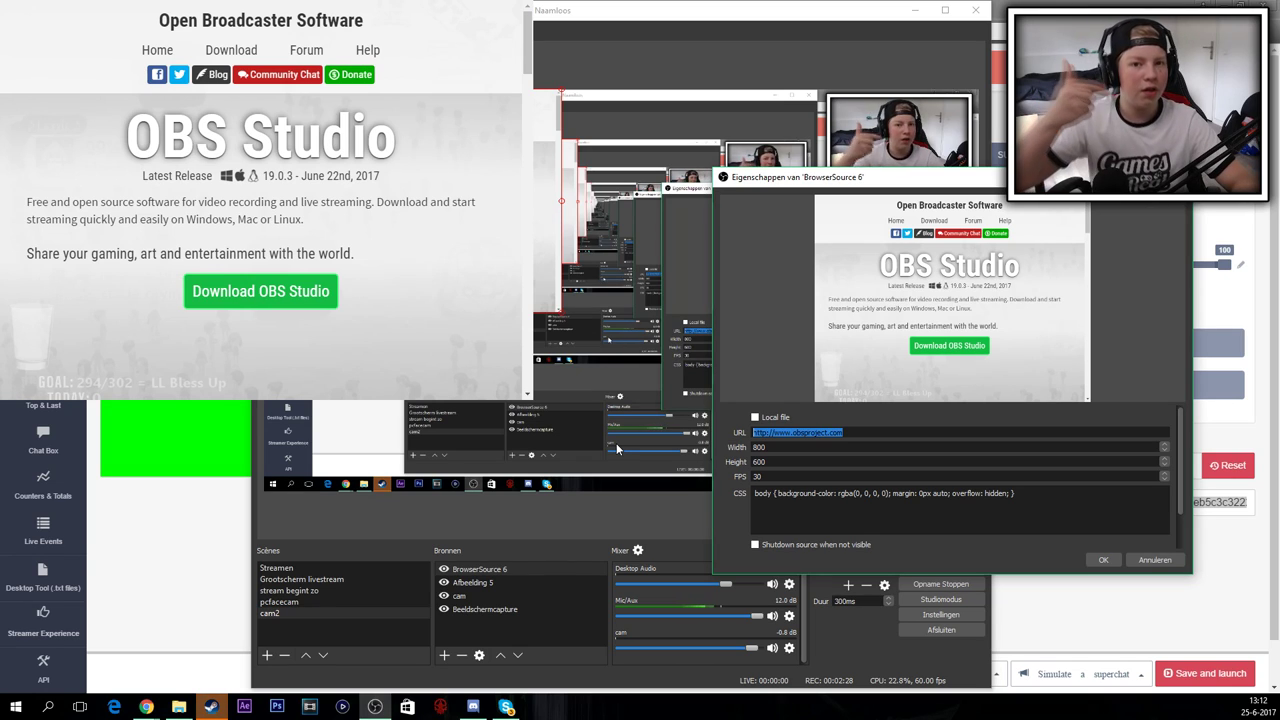
key("ctrl+v")
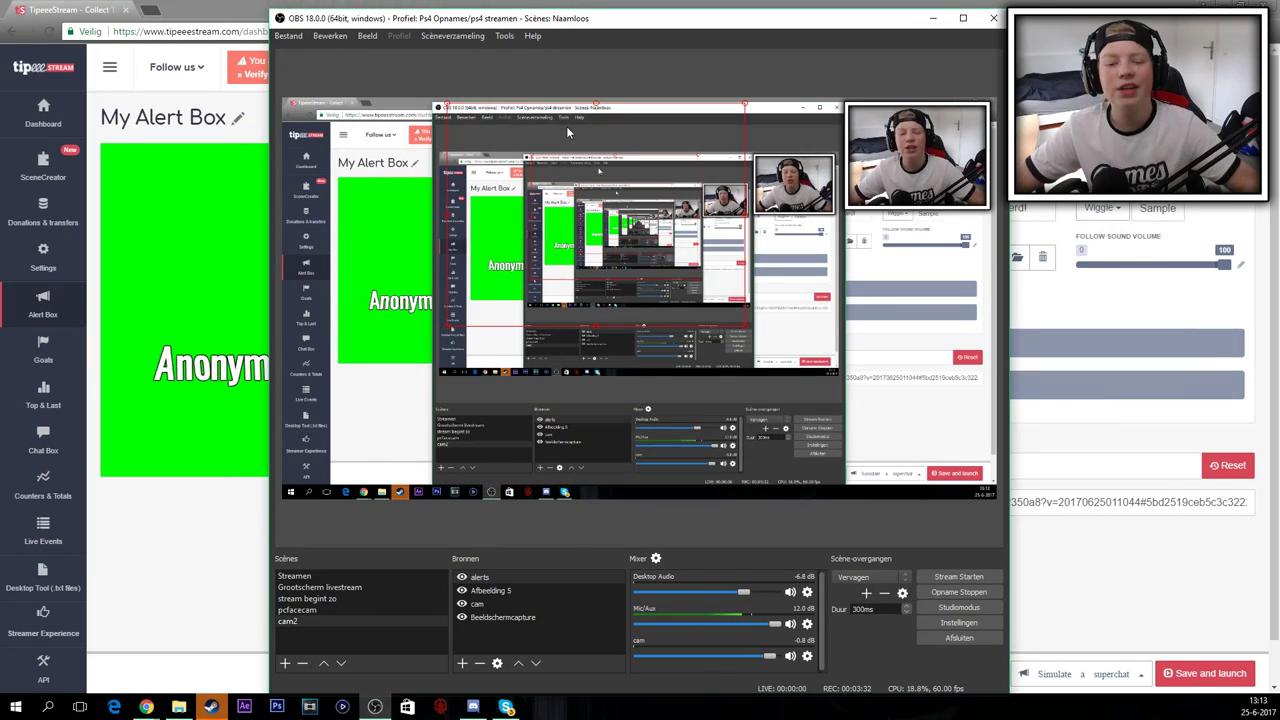
mouse_move(566, 126)
left_mouse_down()
mouse_move(601, 129)
mouse_move(584, 136)
left_mouse_up()
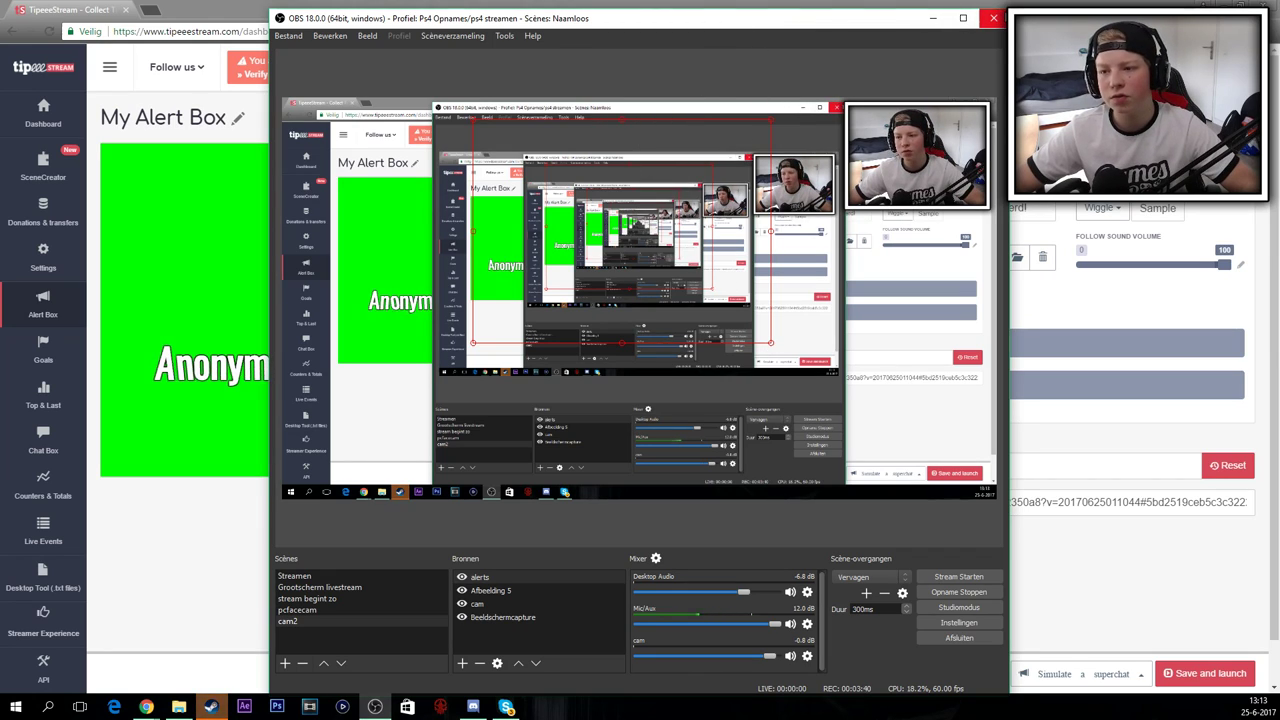
Switch back to the TipeeeStream alert box in Chrome and simulate a donation of 200.00.
left_click_drag(788, 18, 477, 183)
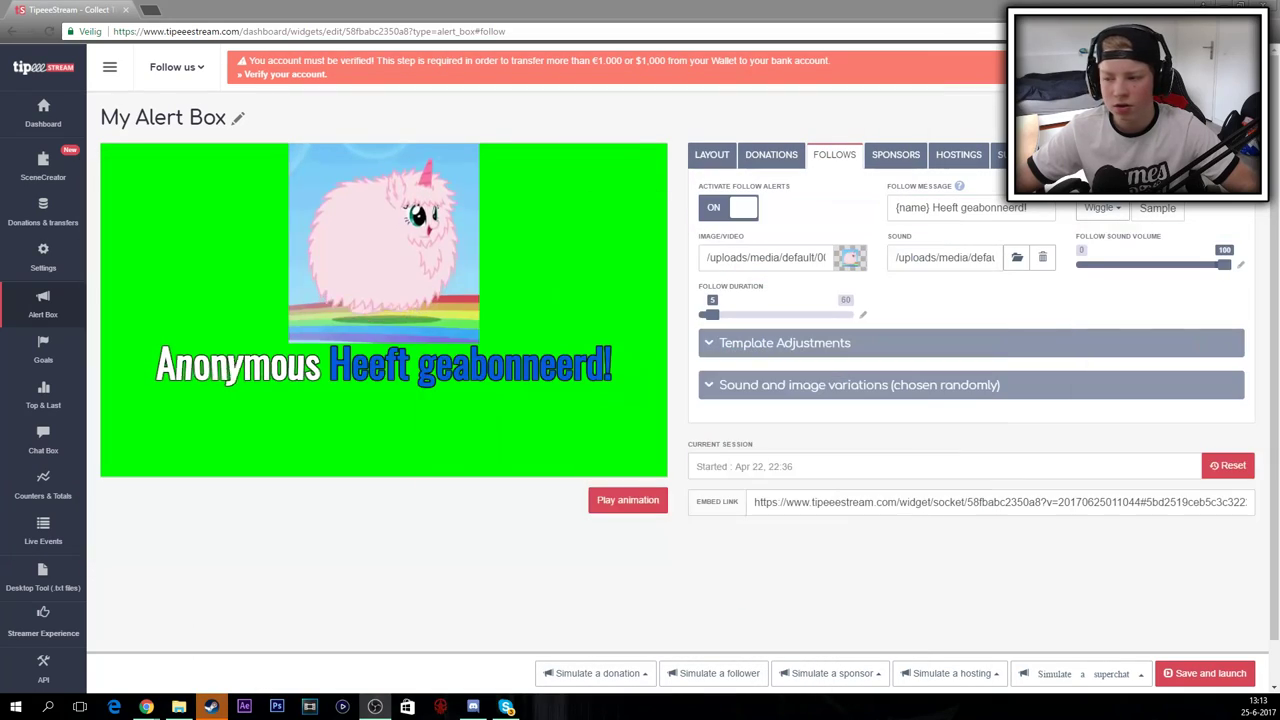
left_click(566, 530)
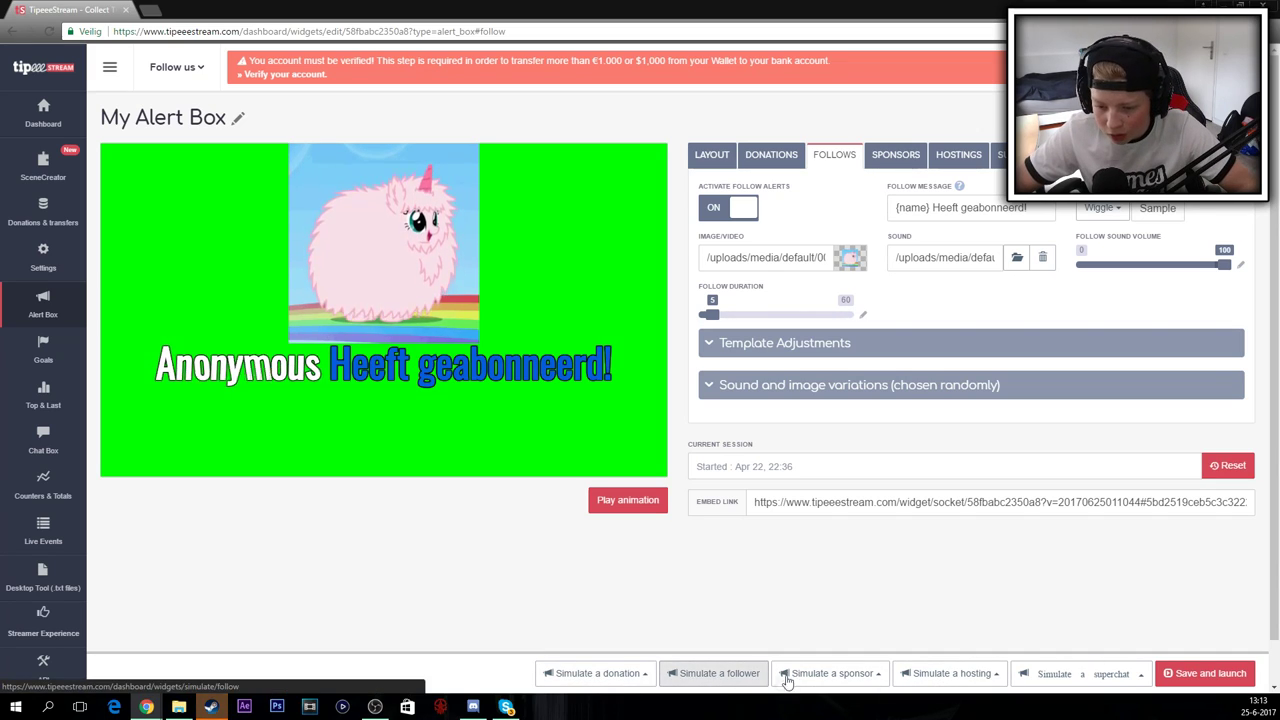
left_click(613, 680)
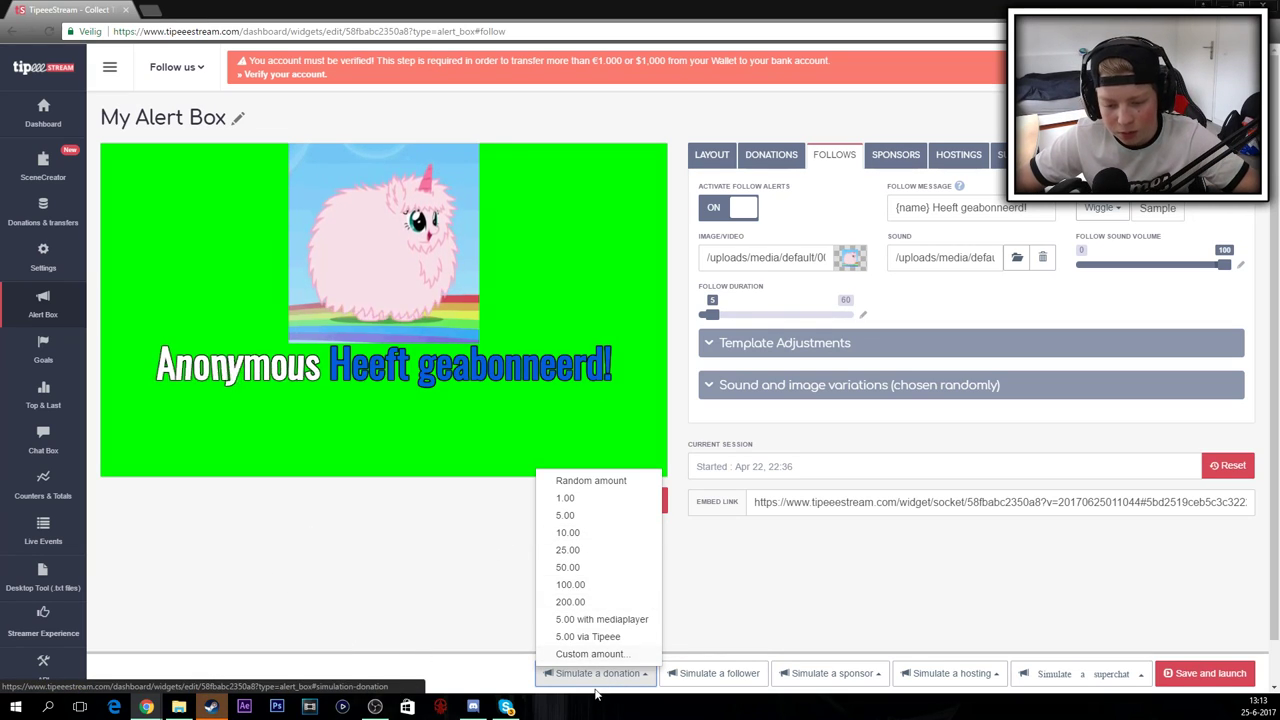
left_click(603, 602)
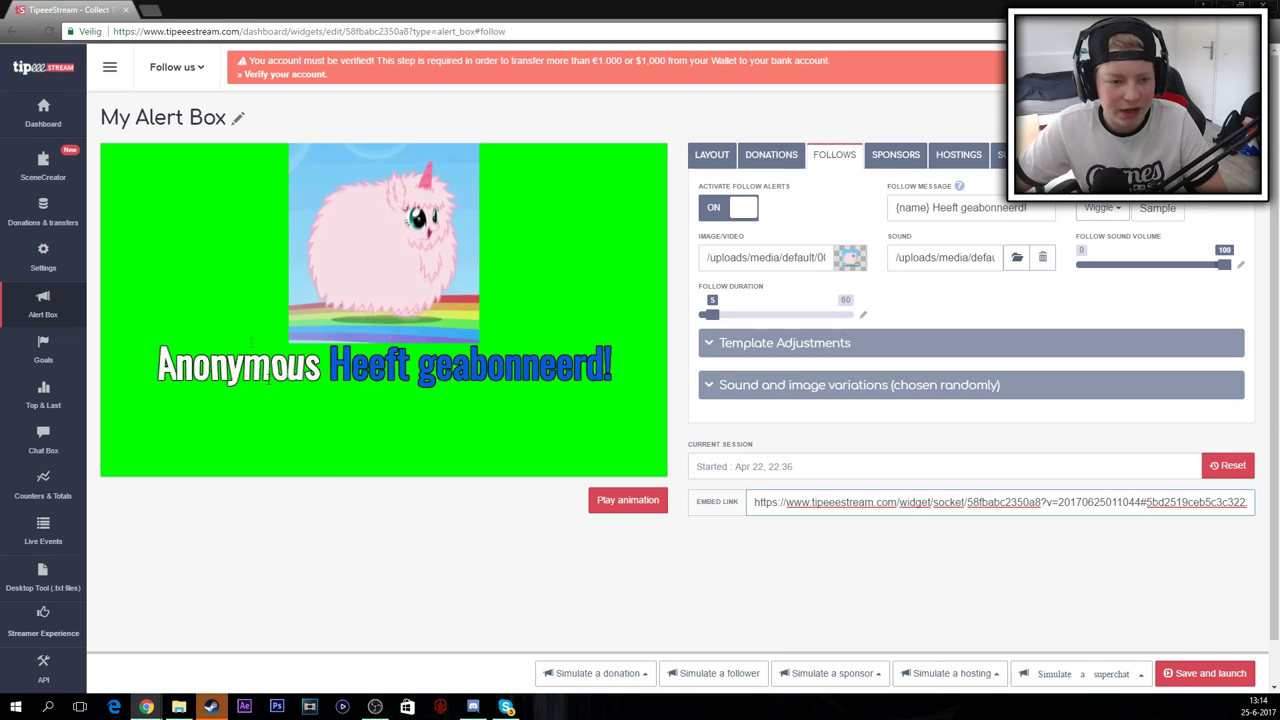
Deactivate the Credit Cards, Paysafecard and Sofort donation methods in the payment method settings.
left_click(54, 272)
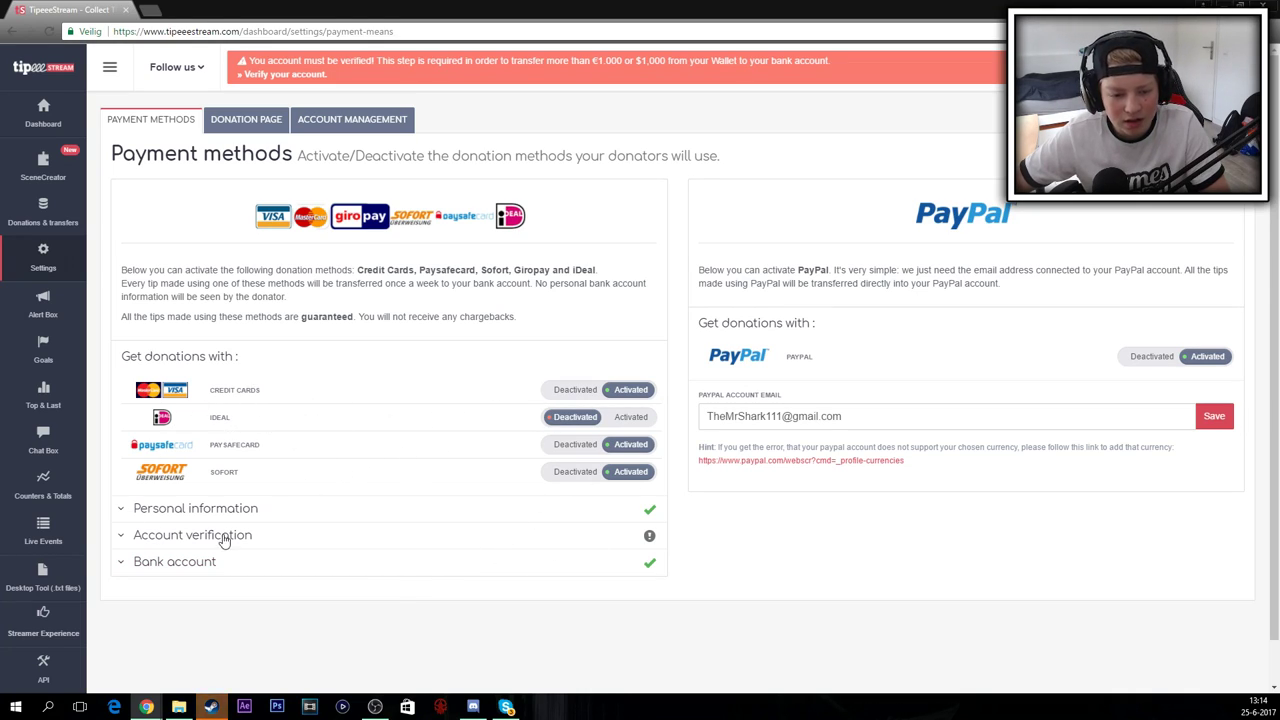
left_click(634, 397)
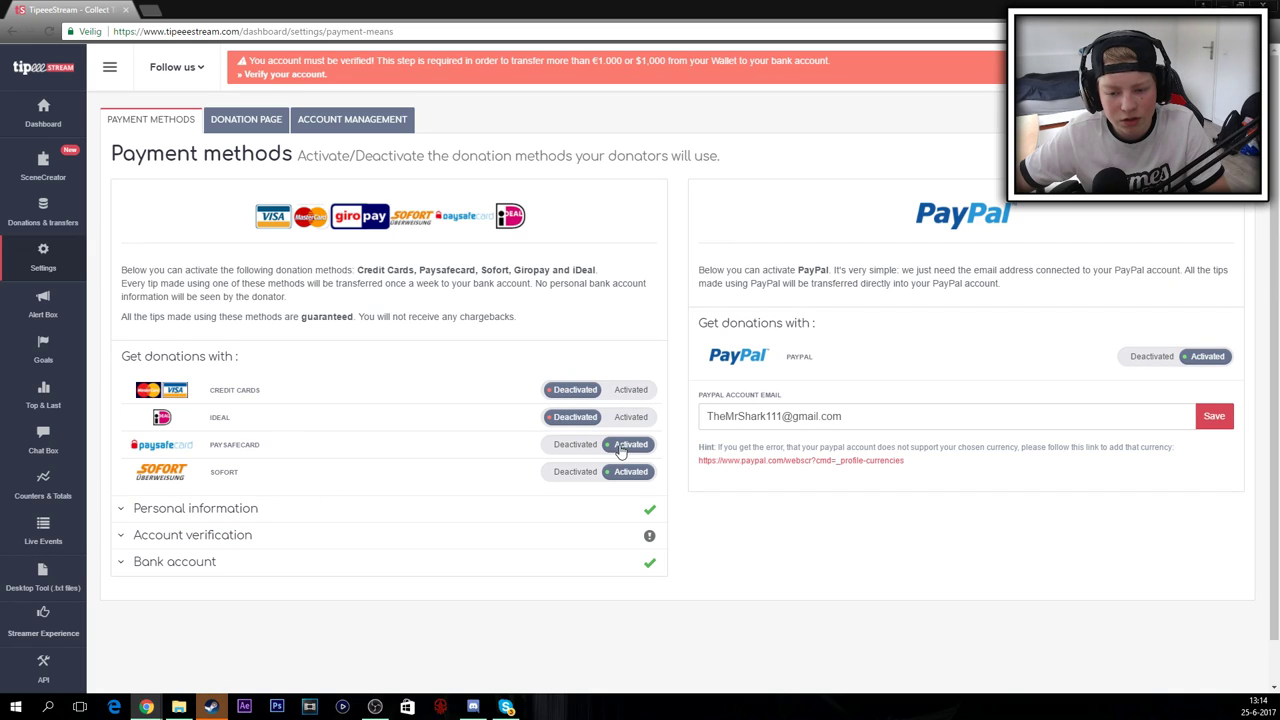
left_click(623, 444)
left_click(614, 472)
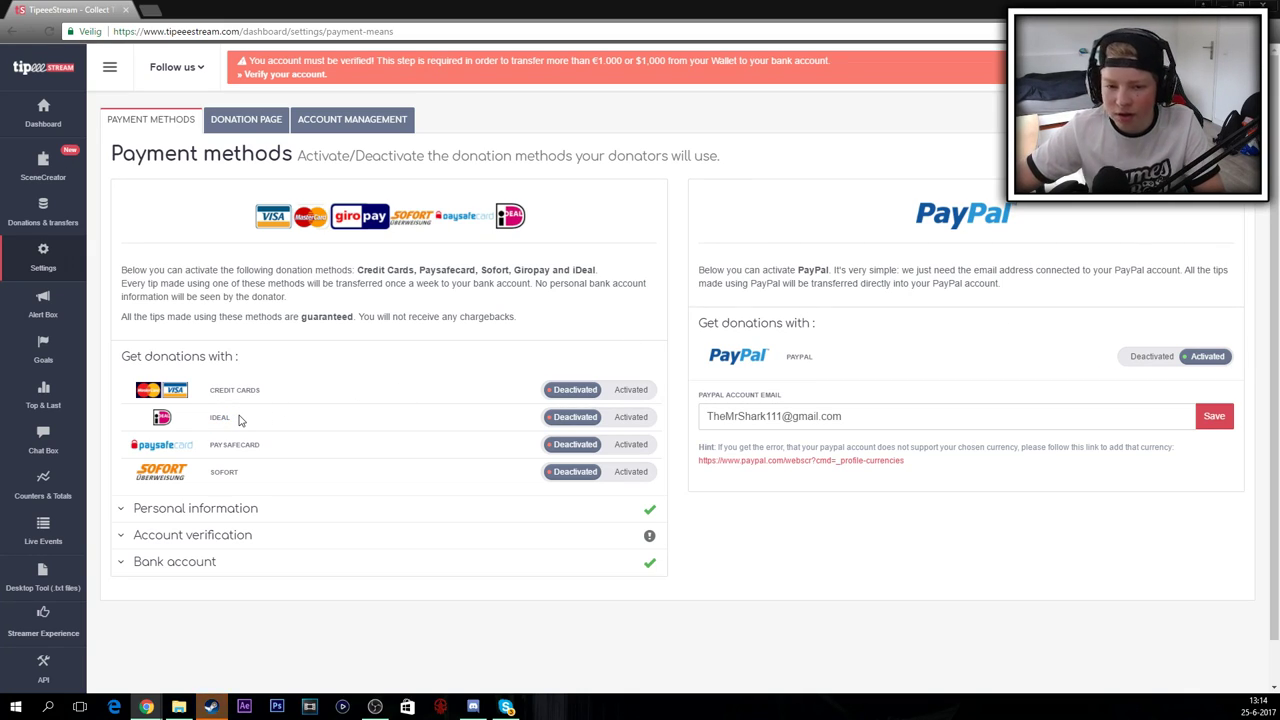
scroll(283, 577, "down", 1)
scroll(293, 584, "up", 1)
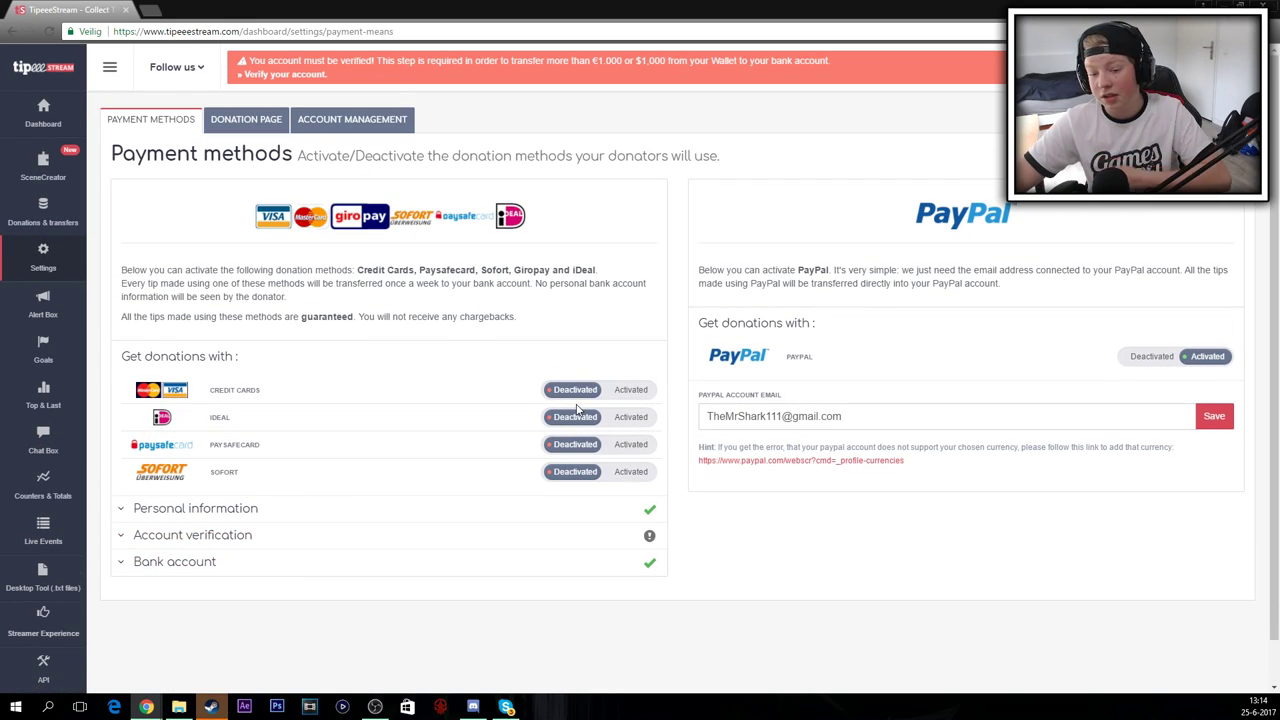
Check the PayPal account email field and the PayPal activation setting.
left_click(703, 422)
key("ctrl+a")
left_click(703, 422)
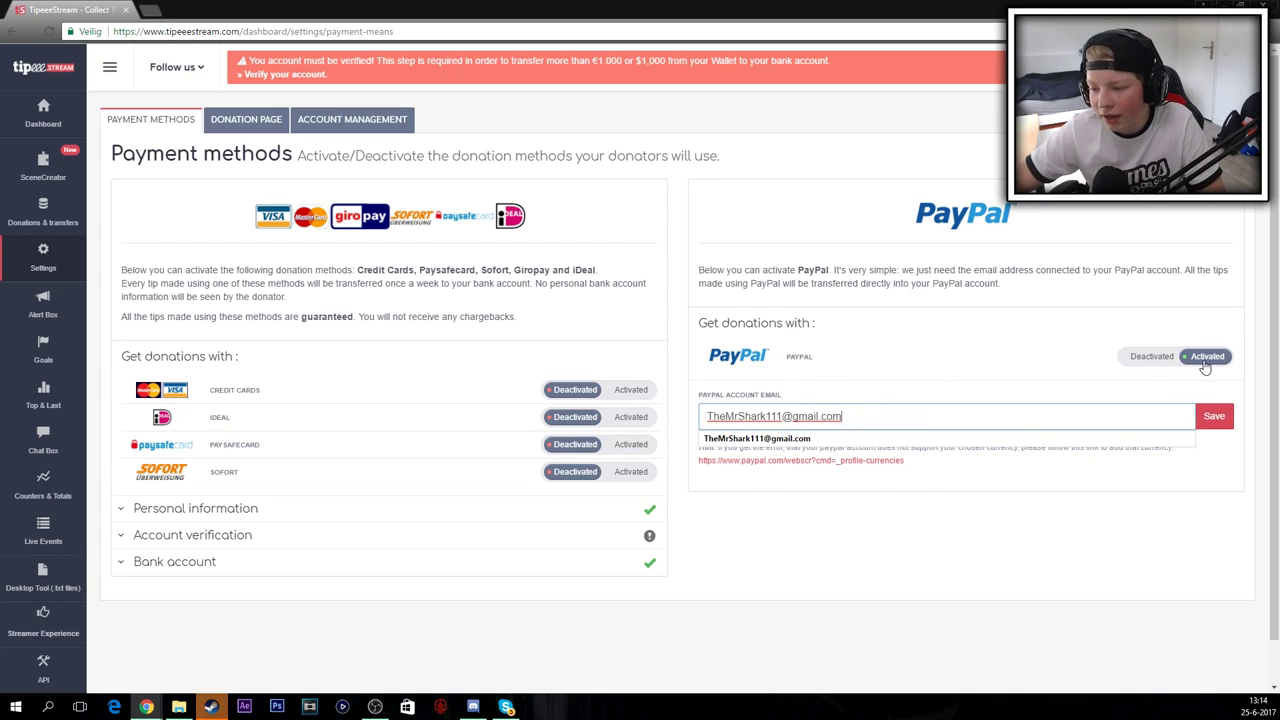
left_click(917, 368)
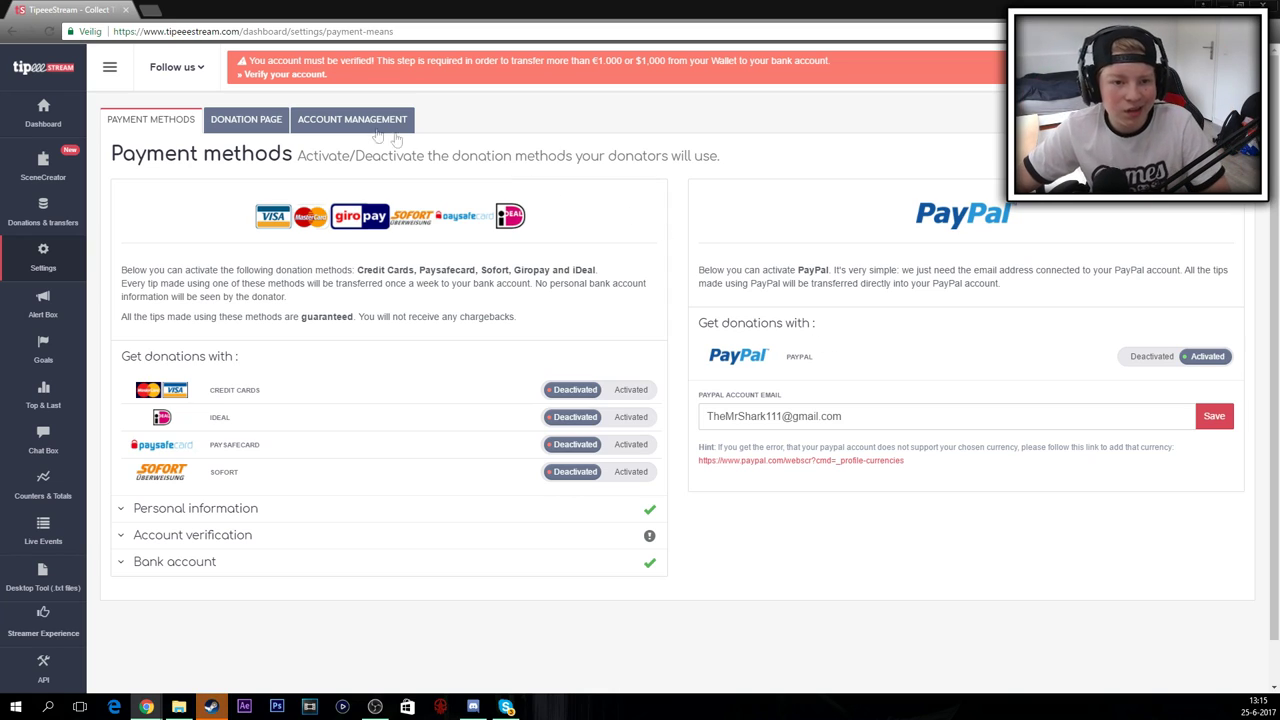
Review the donation page display settings and inspect the public donation page through its link, closing it when done.
left_click(232, 119)
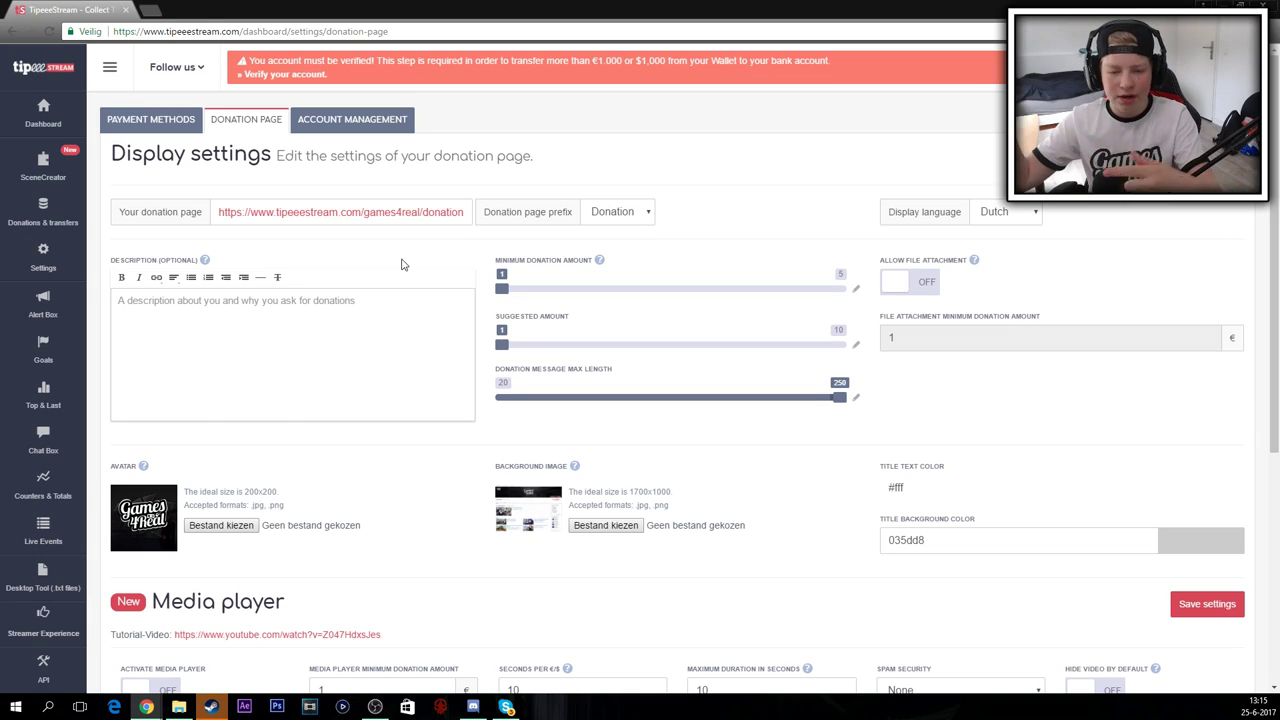
left_click(357, 213)
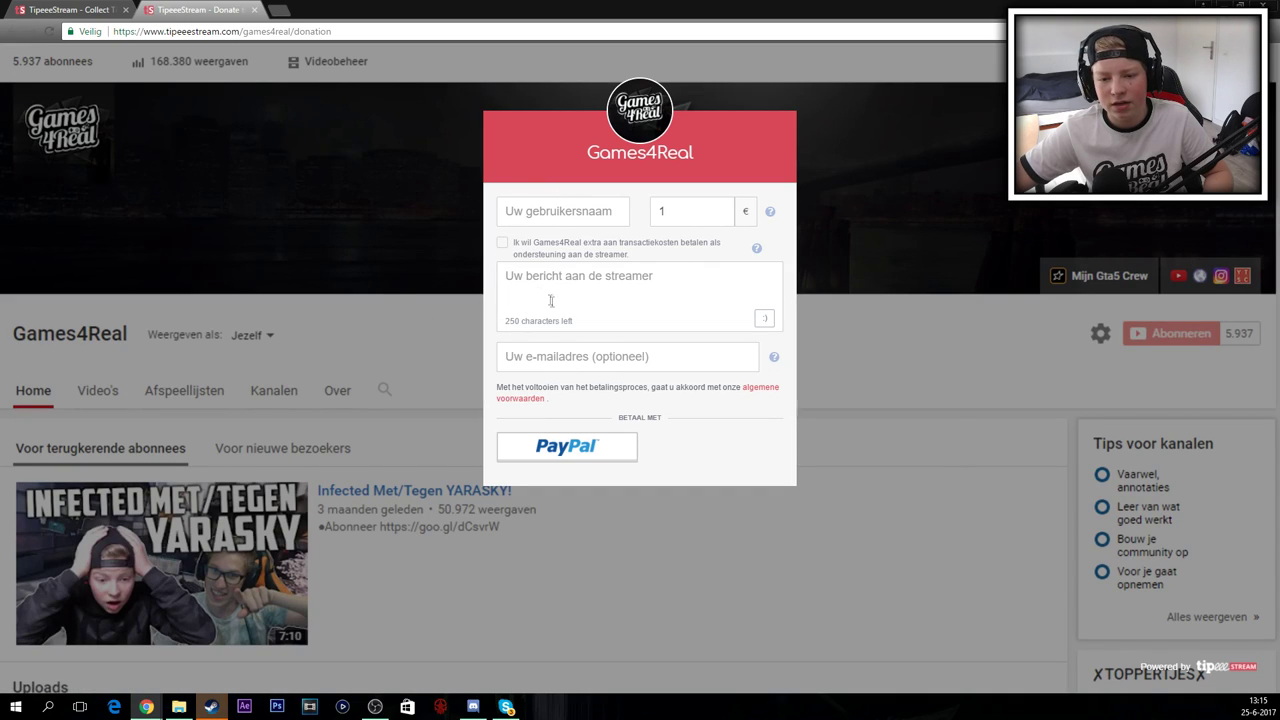
key("ctrl+w")
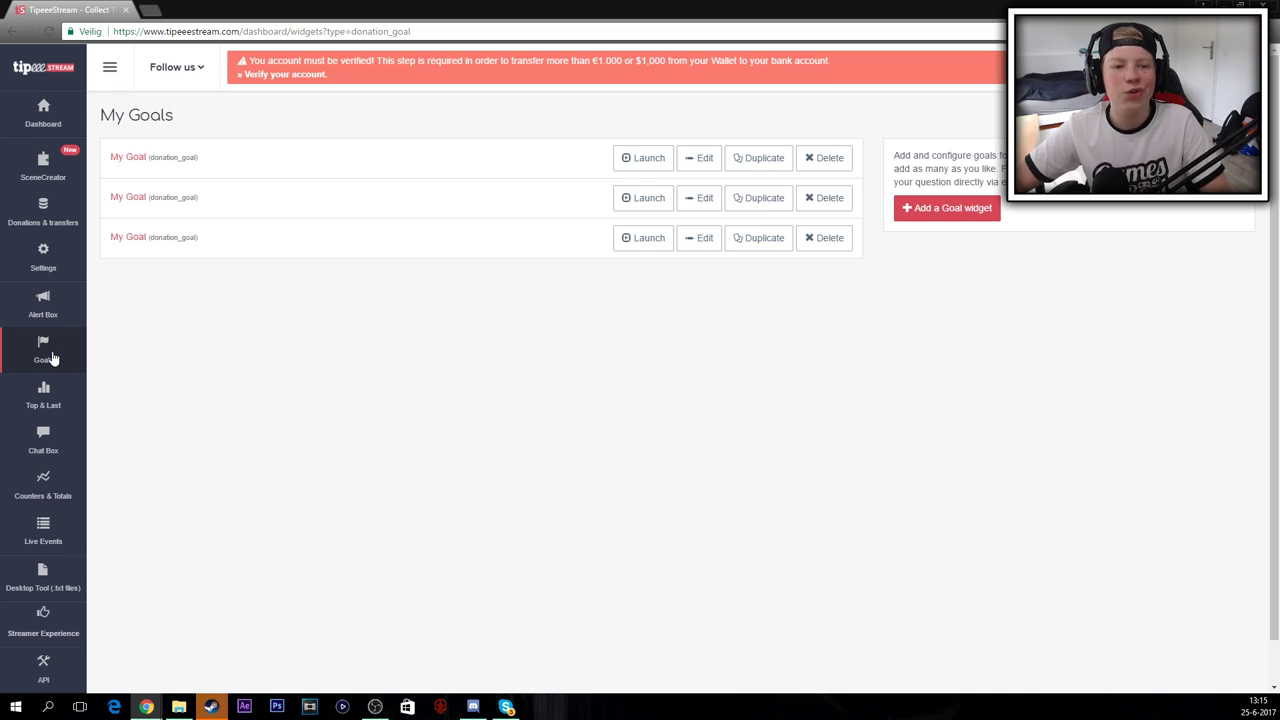
Open the first My Goal widget for editing and show its goal settings.
mouse_move(68, 355)
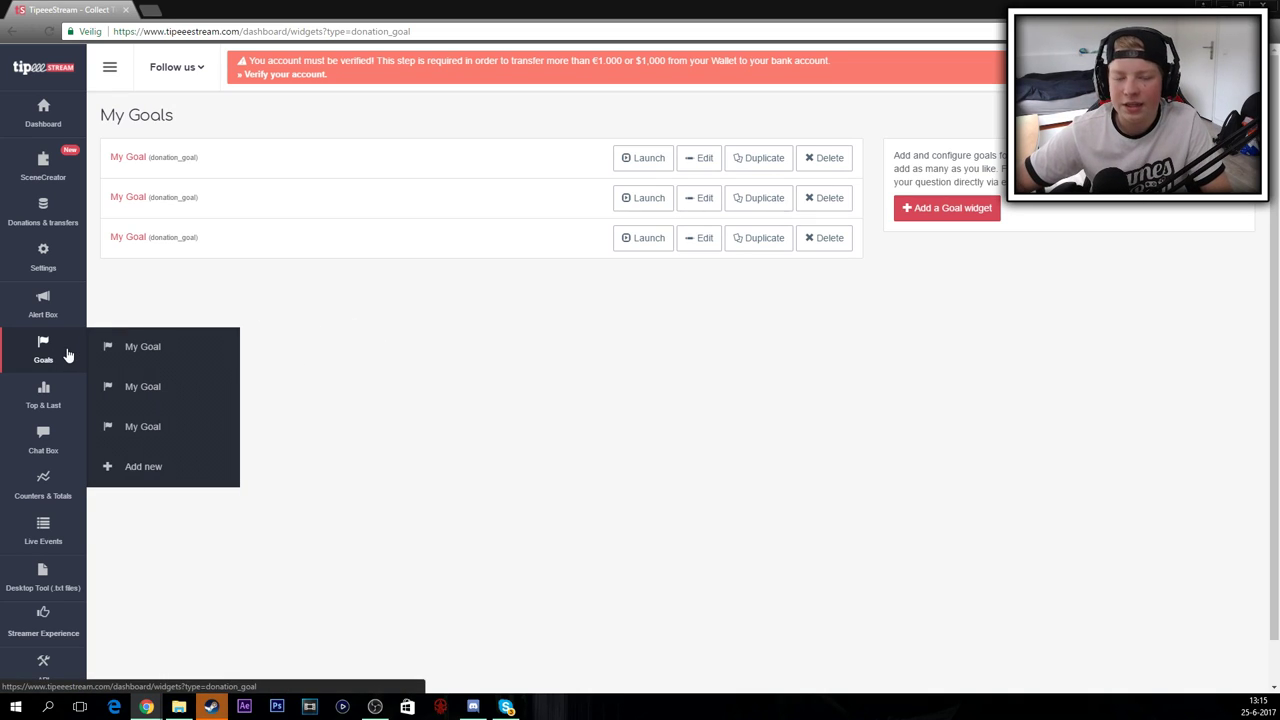
left_click(120, 347)
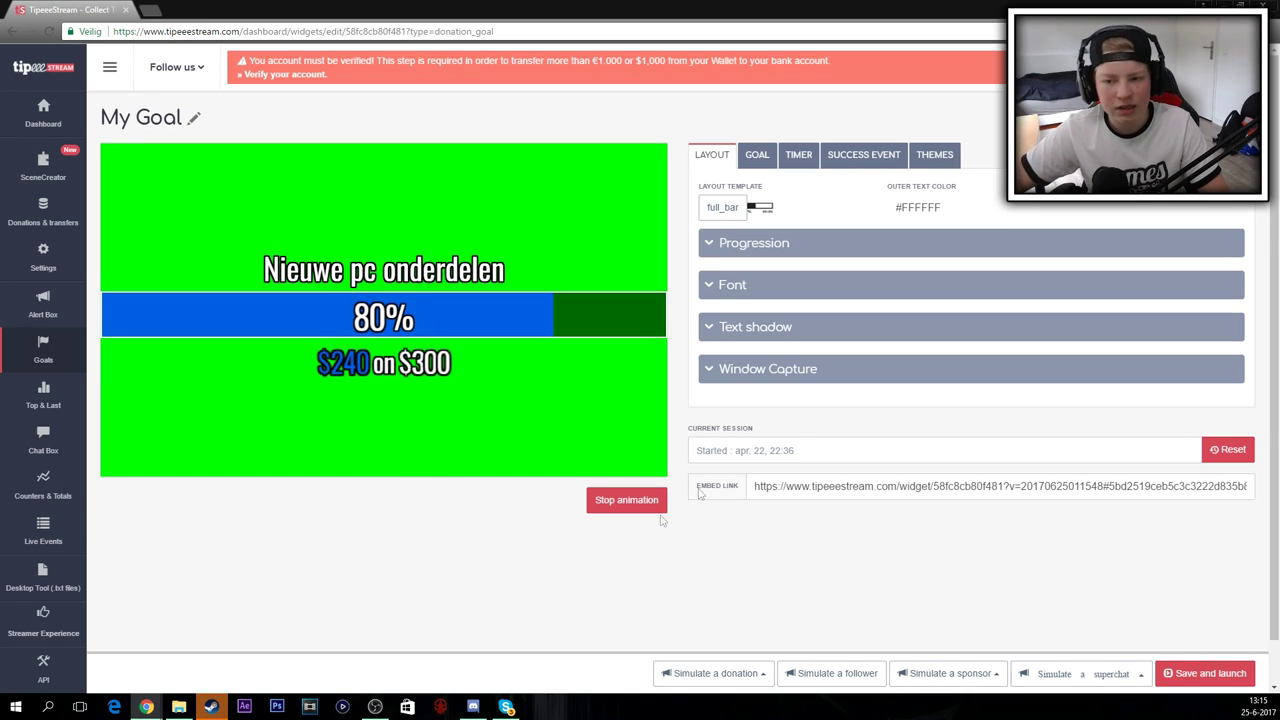
left_click(772, 162)
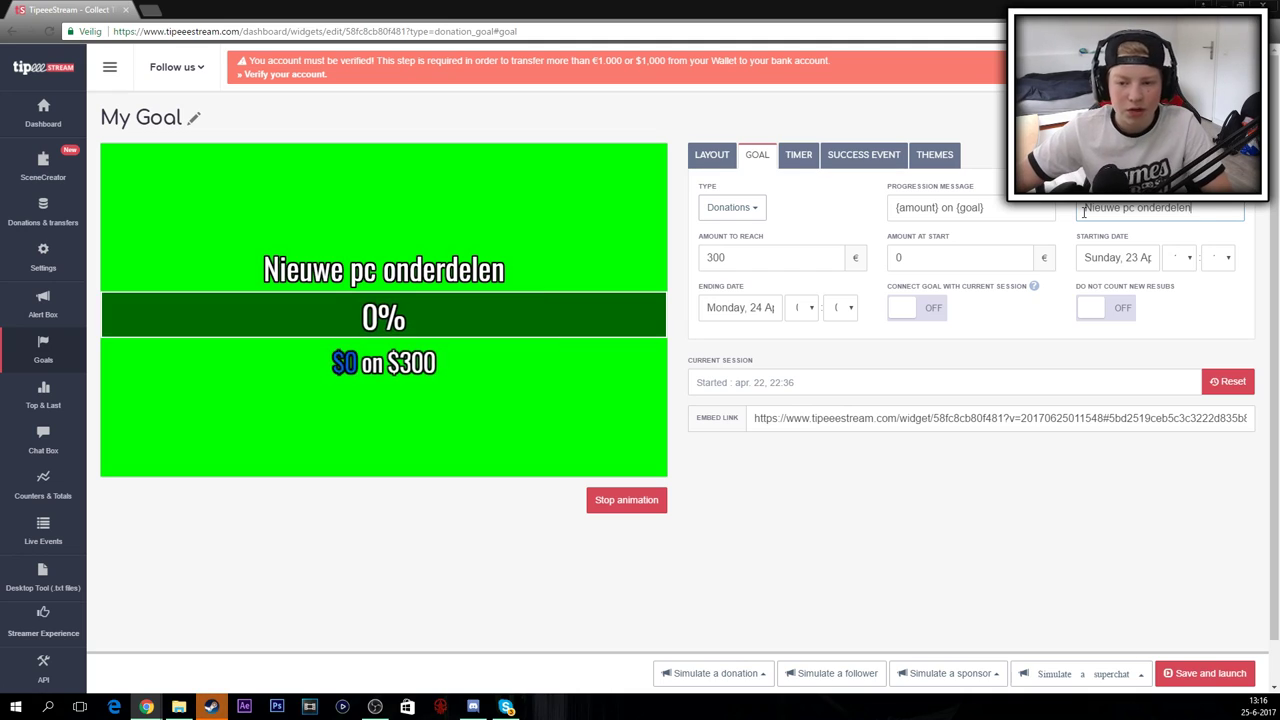
Set the donation goal's amount to reach to 300 € and open the amount at start for editing.
left_click_drag(735, 258, 690, 258)
type("300")
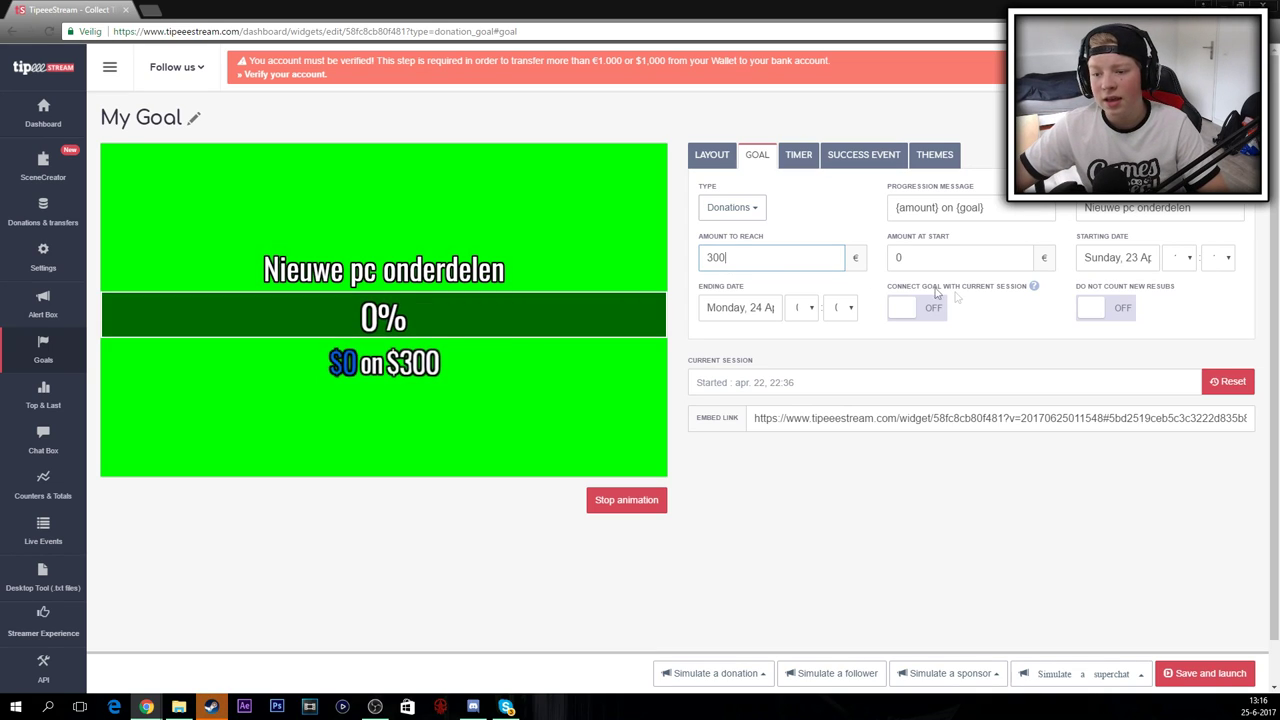
double_click(918, 257)
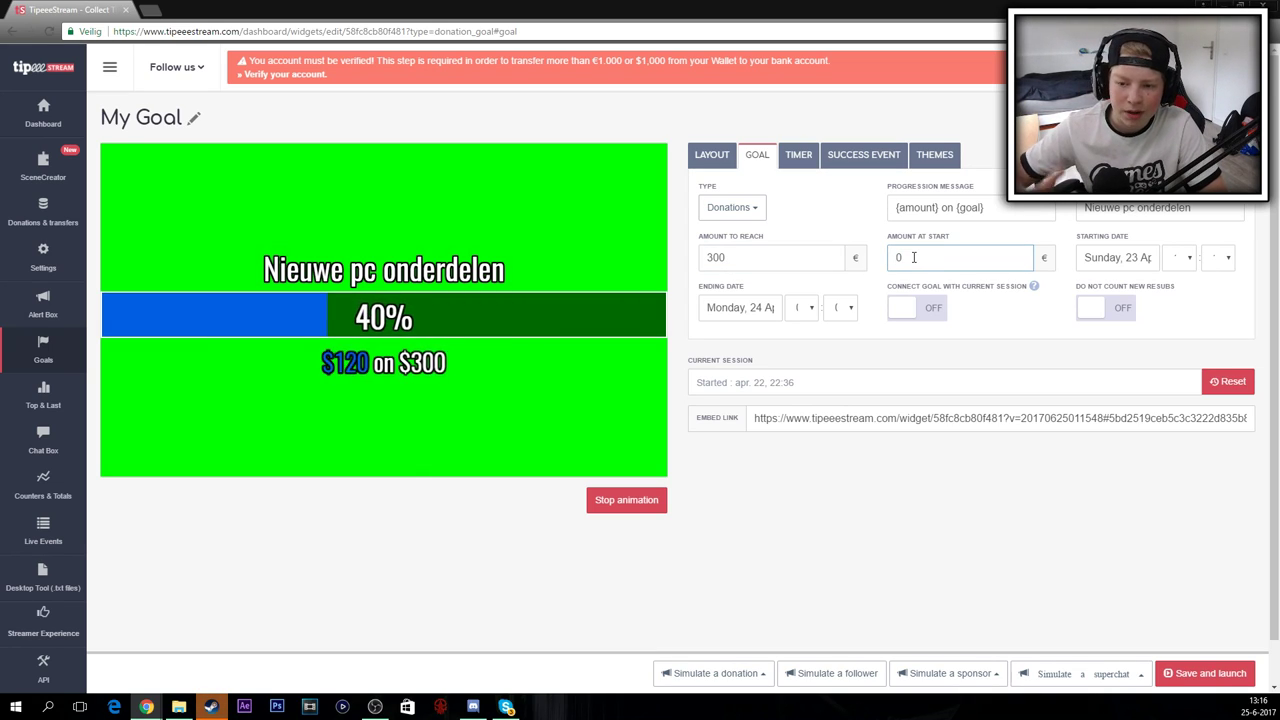